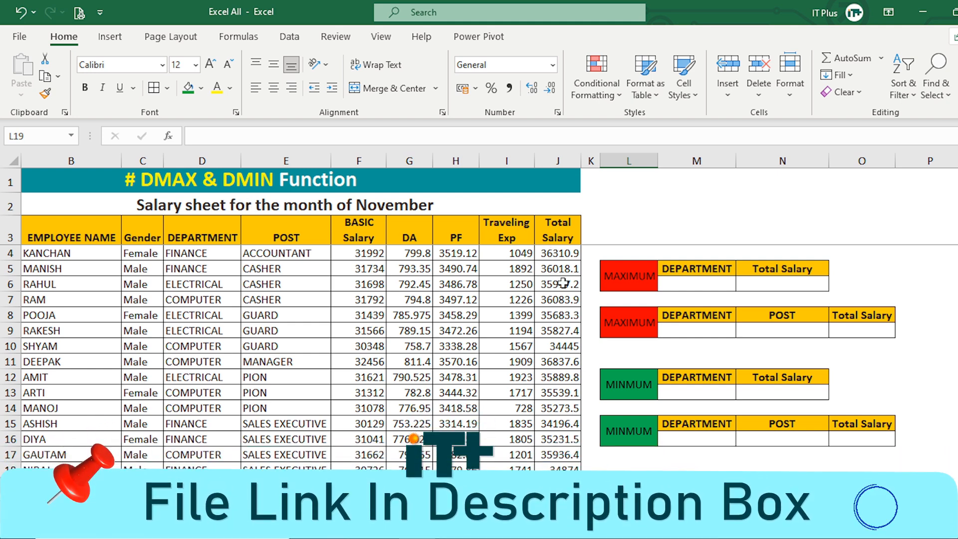
Examine the Total Salary, DEPARTMENT and POST columns of the November salary sheet.
left_click_drag(557, 254, 551, 486)
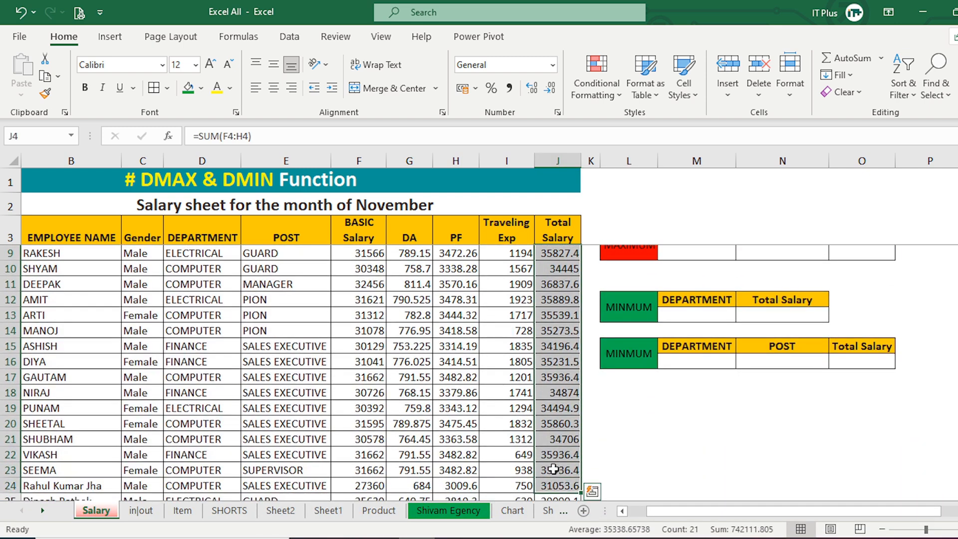
scroll(553, 399, "up", 2)
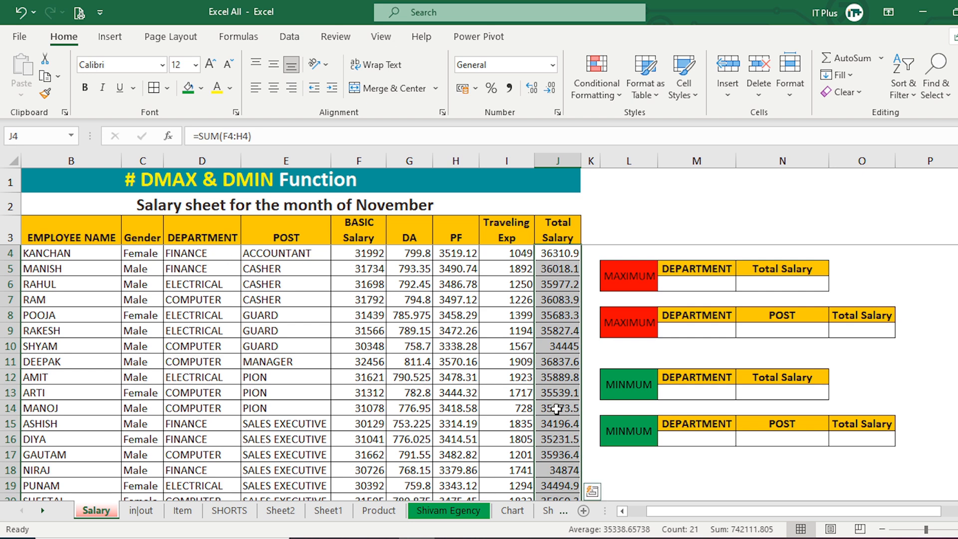
left_click(668, 483)
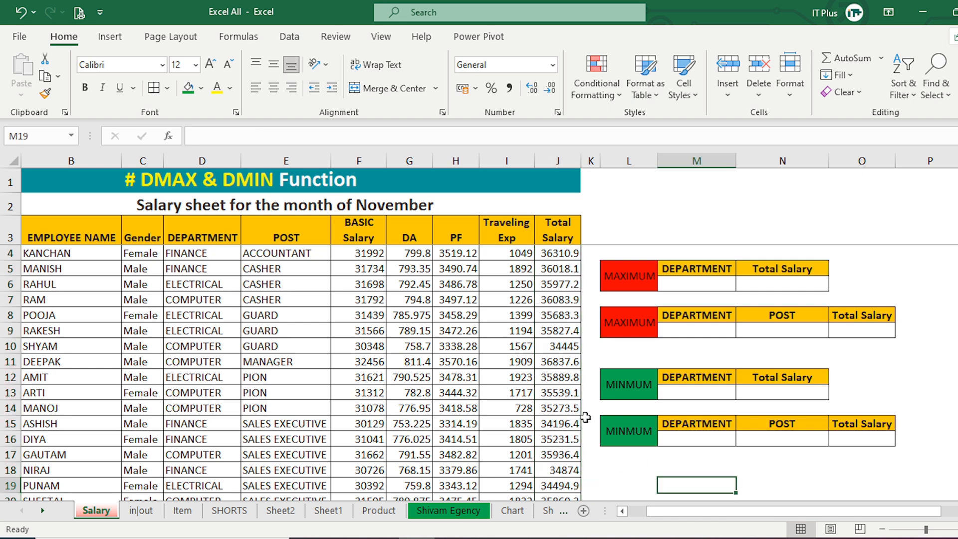
left_click_drag(554, 257, 553, 466)
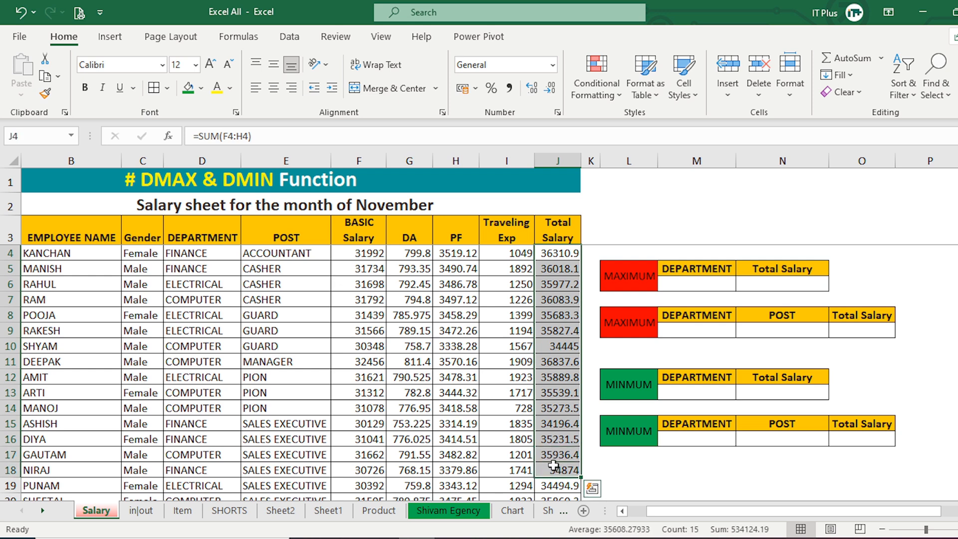
left_click(178, 254)
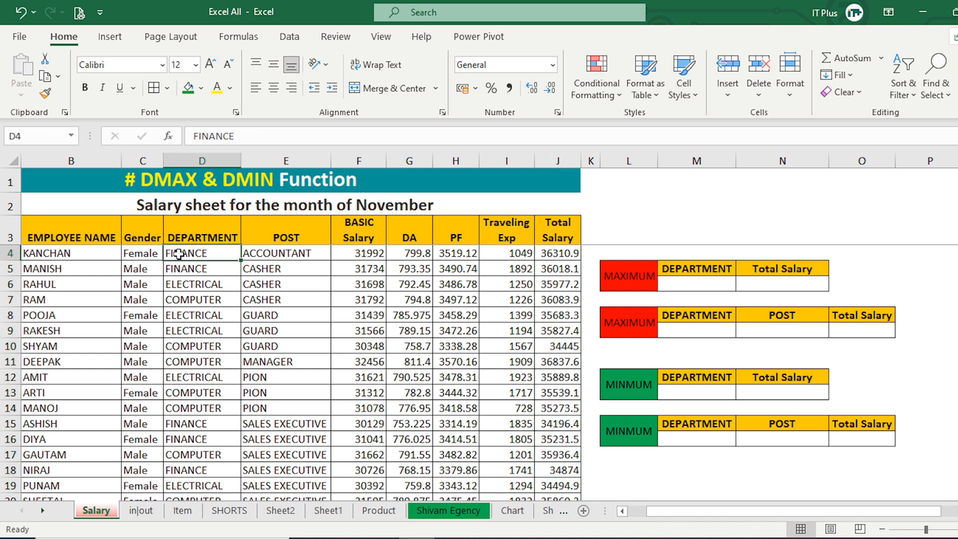
left_click(264, 283)
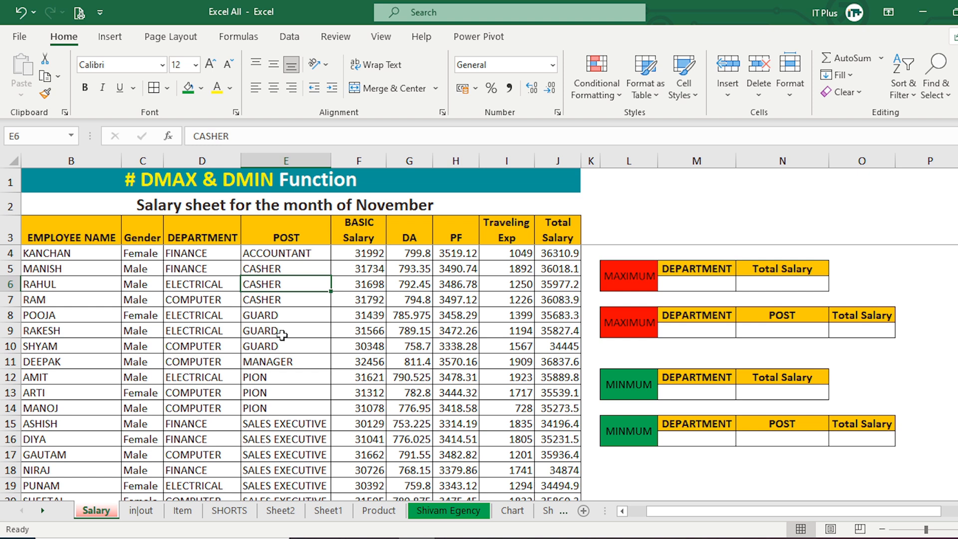
left_click_drag(192, 256, 195, 270)
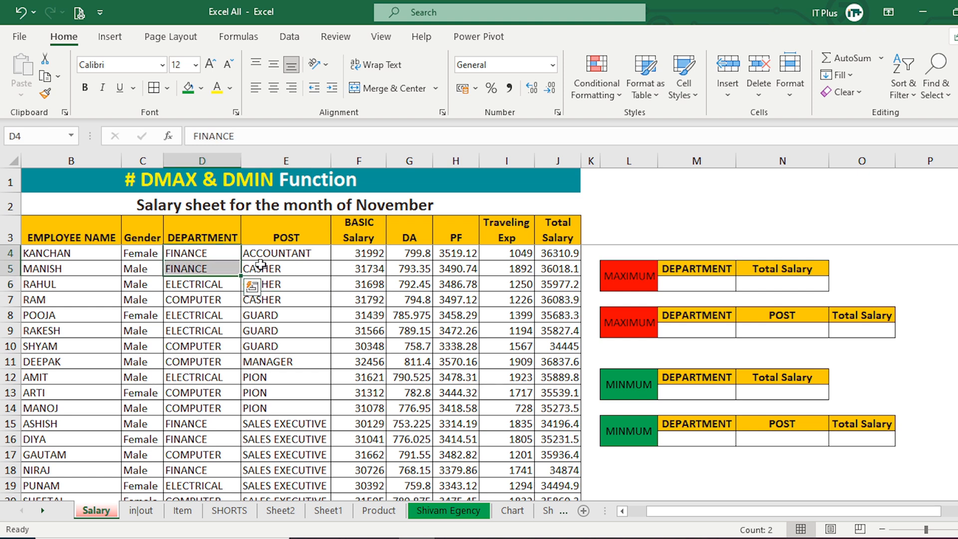
left_click(560, 257)
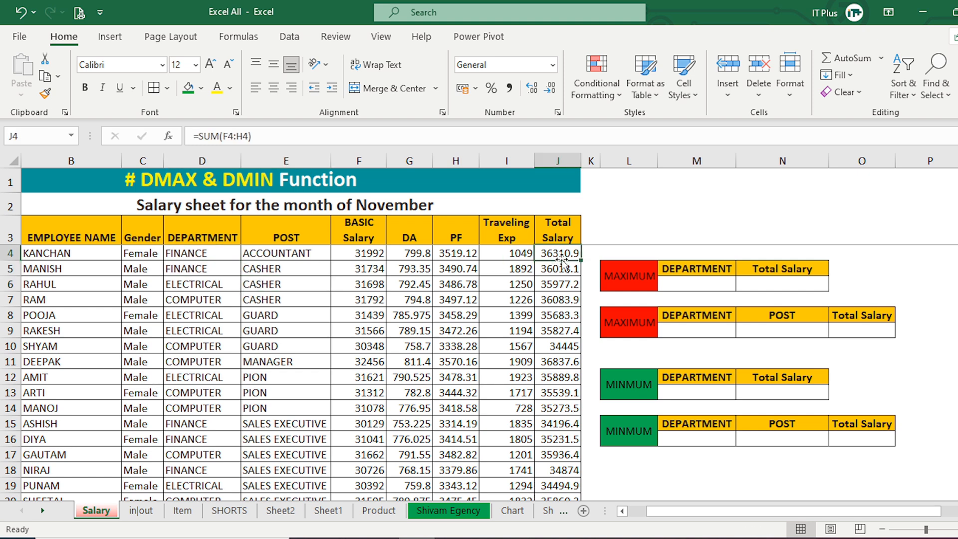
left_click(201, 320)
left_click(566, 301)
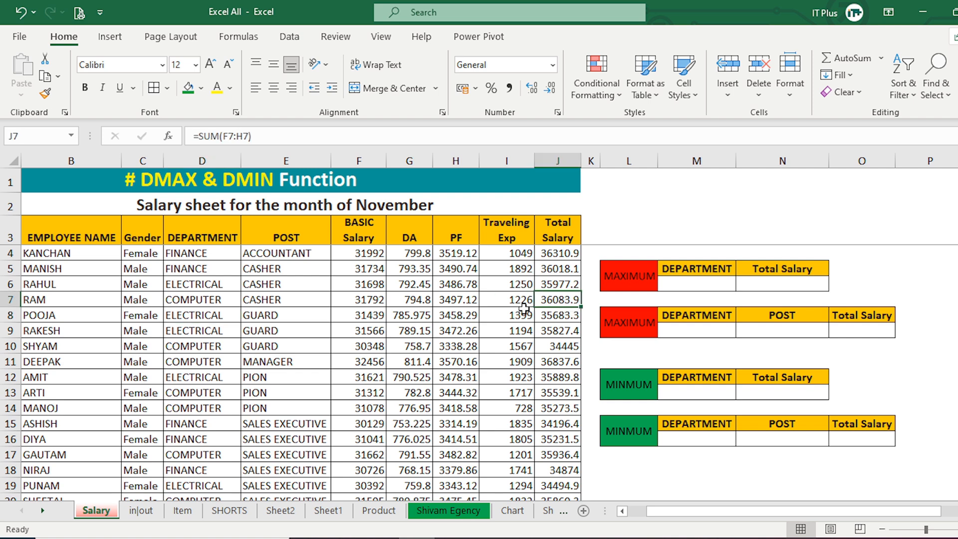
left_click(194, 394)
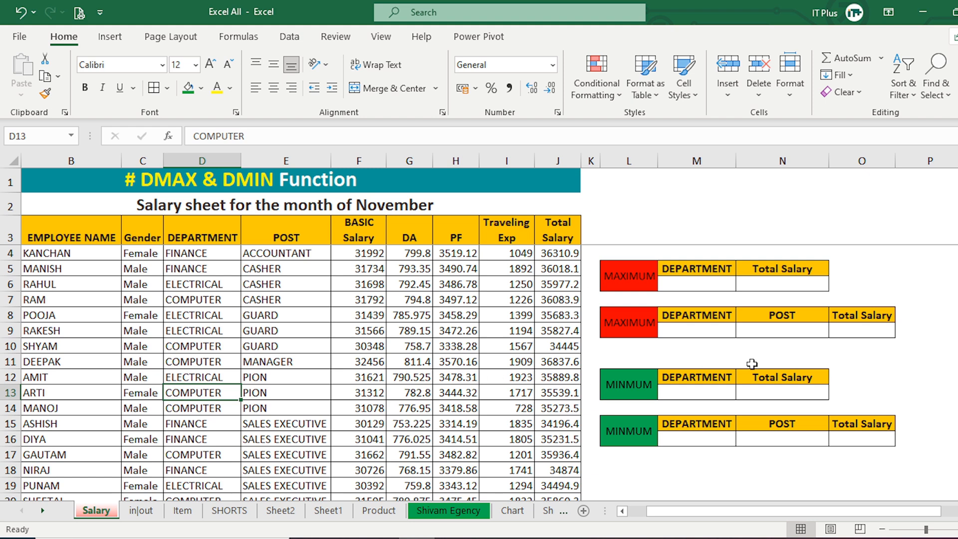
Review the MAXIMUM and MINMUM summary tables and their DEPARTMENT and POST criteria cells beside the salary sheet.
left_click(634, 278)
left_click(624, 316)
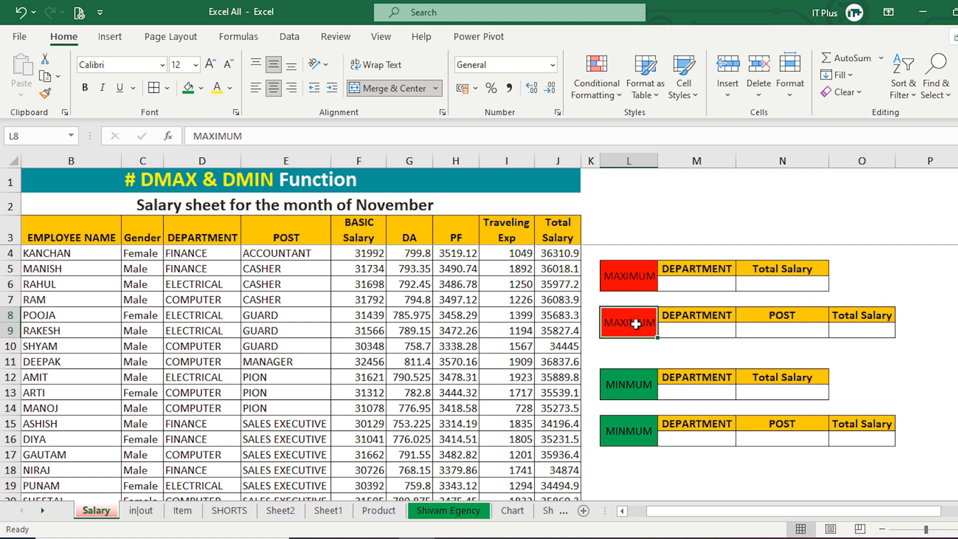
left_click(629, 386)
left_click(622, 425)
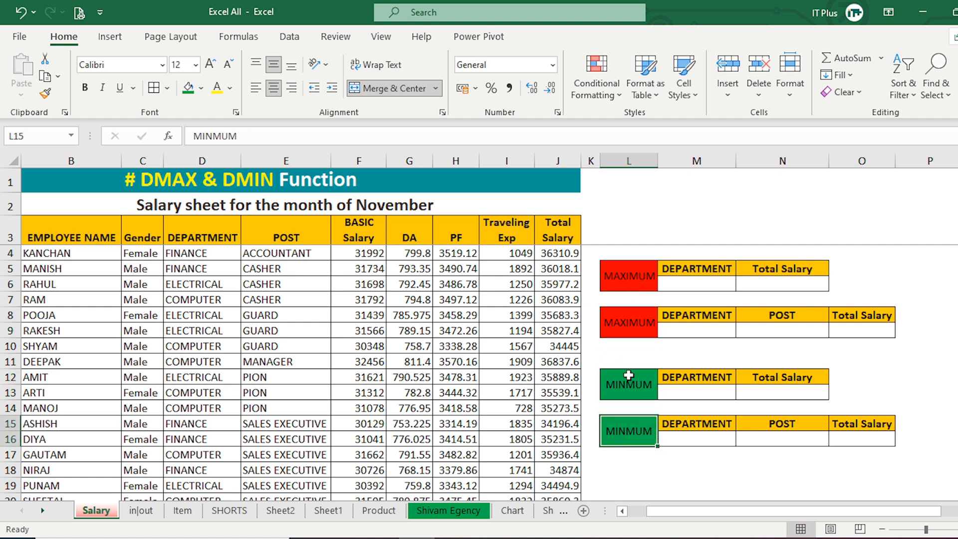
left_click_drag(716, 270, 697, 282)
left_click_drag(694, 322, 787, 331)
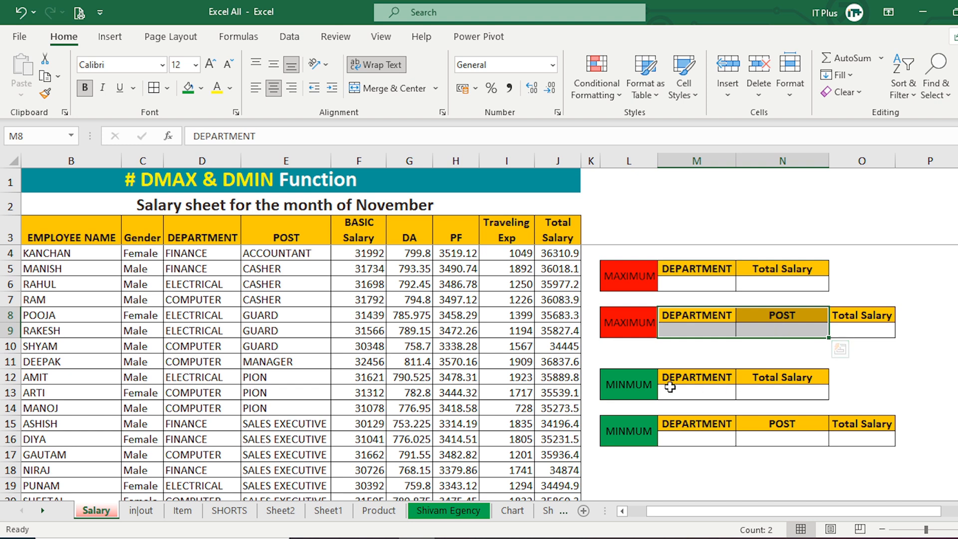
left_click(692, 422)
left_click(790, 436, "shift")
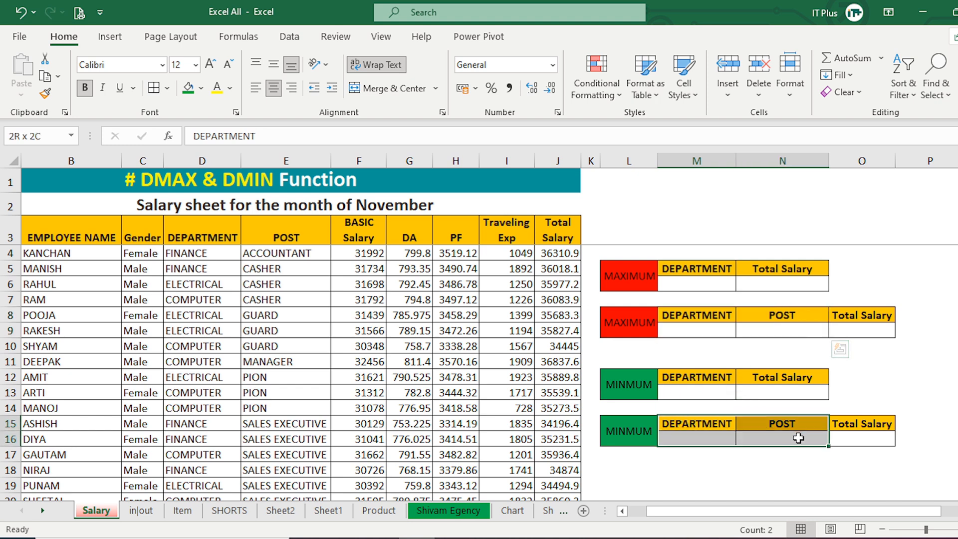
Begin a DMAX formula in N6 of the first MAXIMUM table with D3:J26 as the database.
left_click(773, 288)
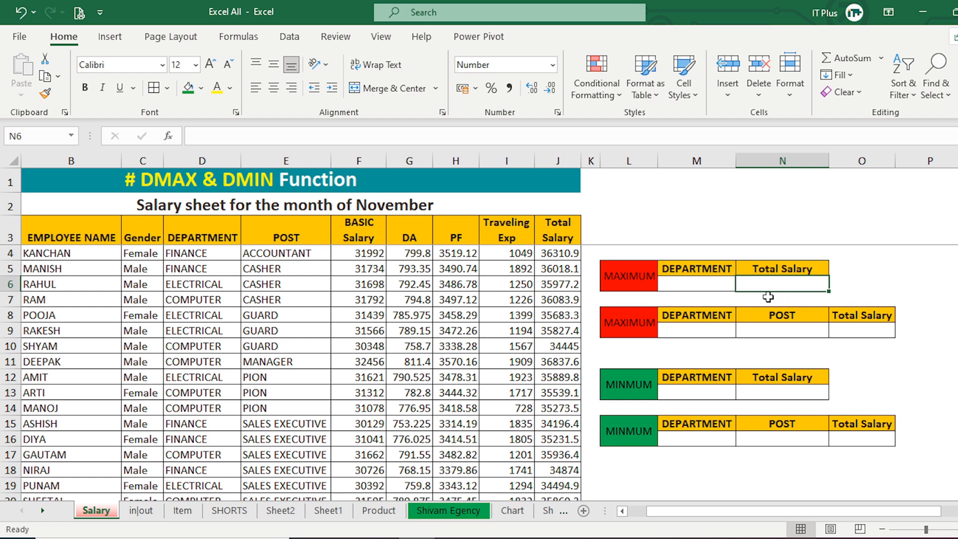
type("=dma")
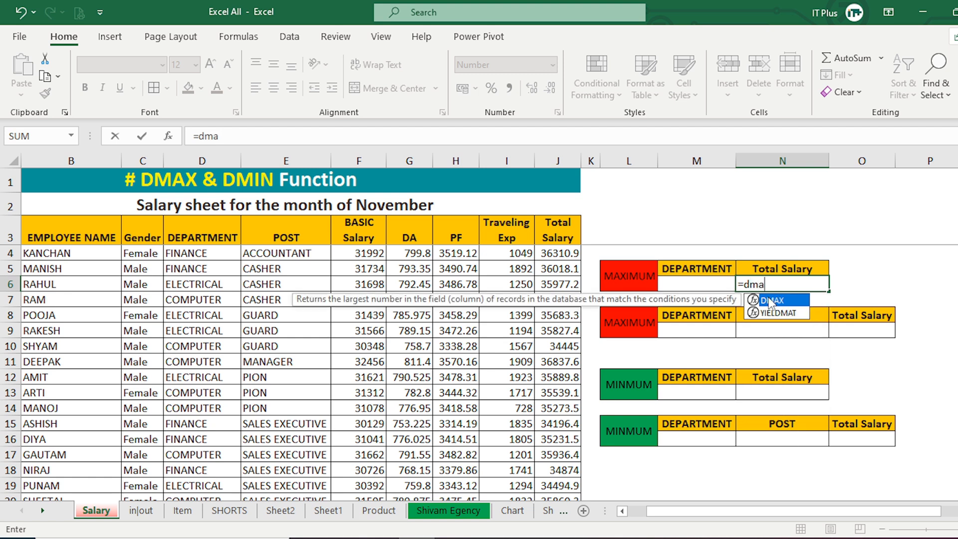
double_click(769, 299)
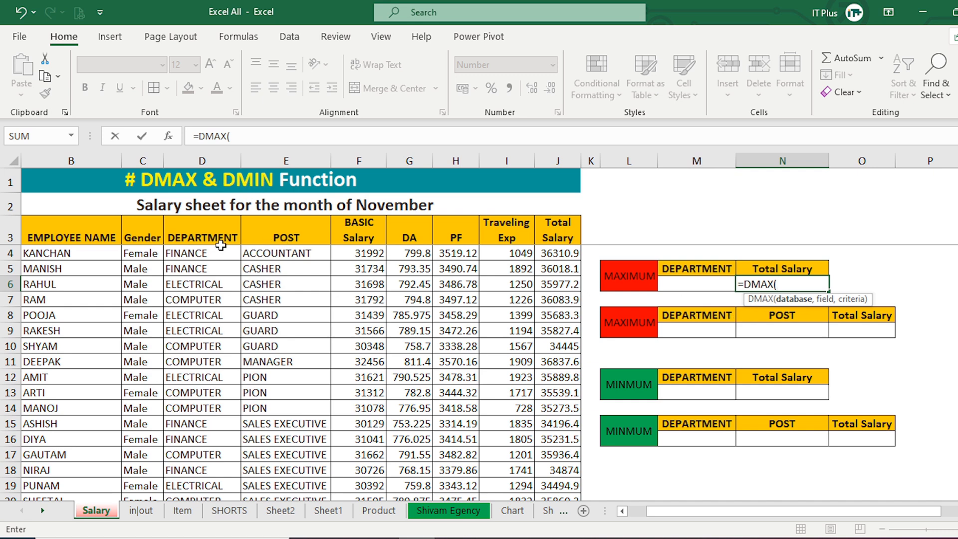
left_click_drag(221, 245, 552, 433)
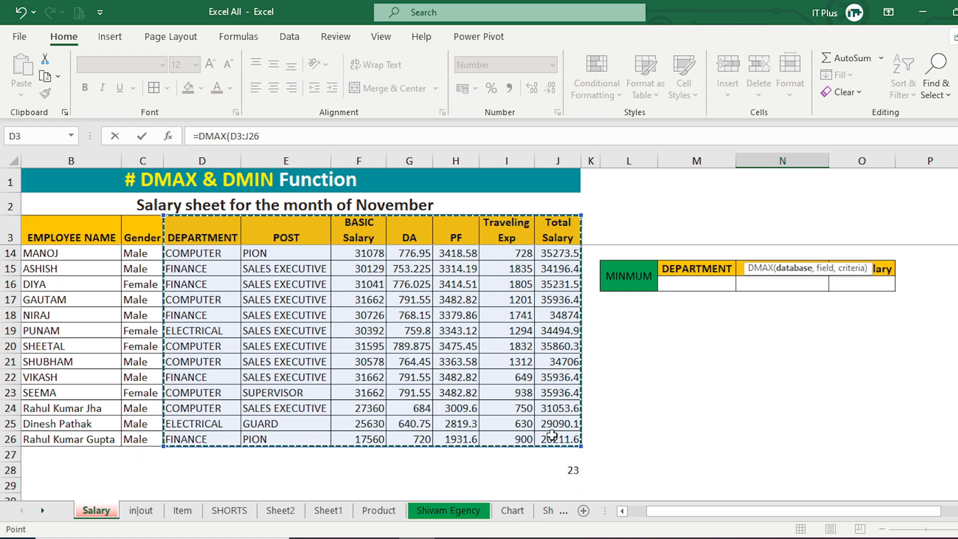
scroll(707, 303, "up", 4)
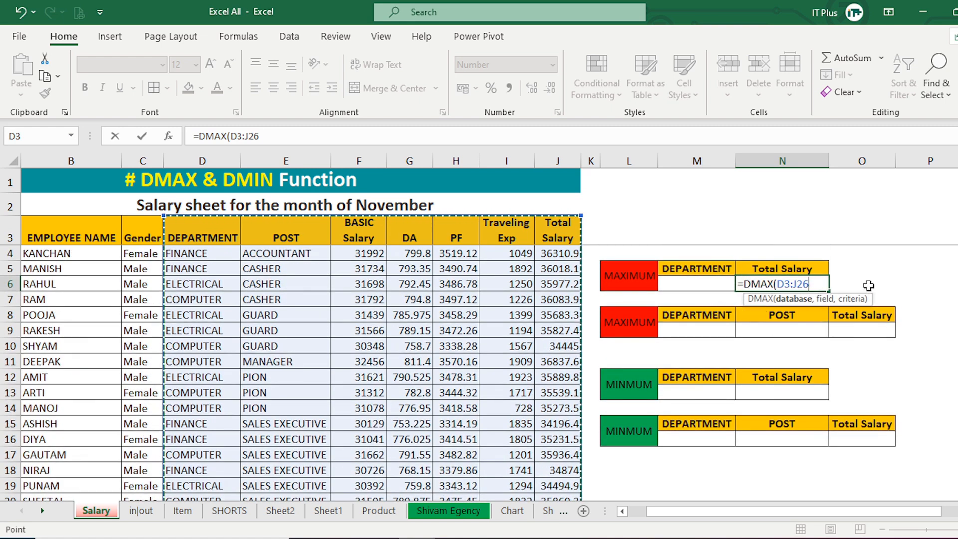
type(",")
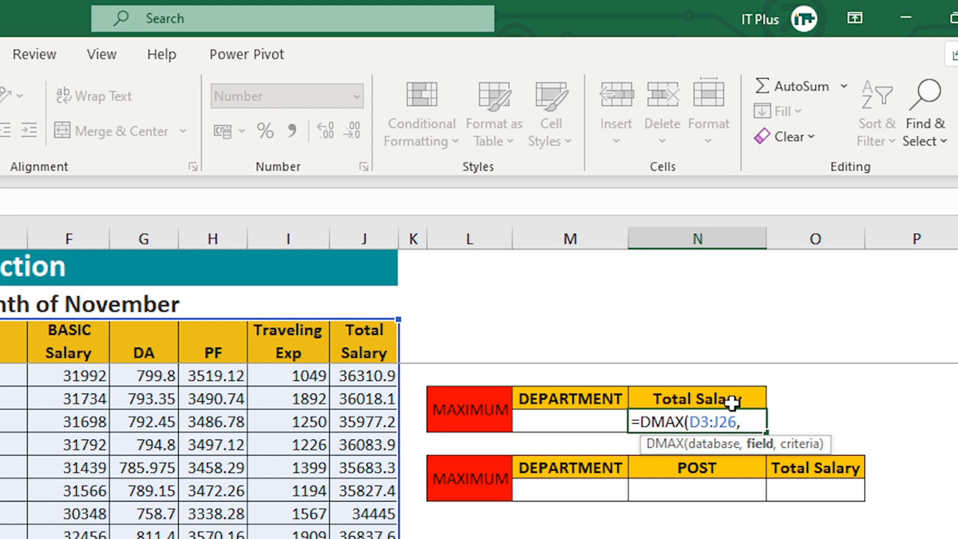
Complete the DMAX formula in N6 with J3 as the field and M5:M6 as the criteria.
left_click(370, 353)
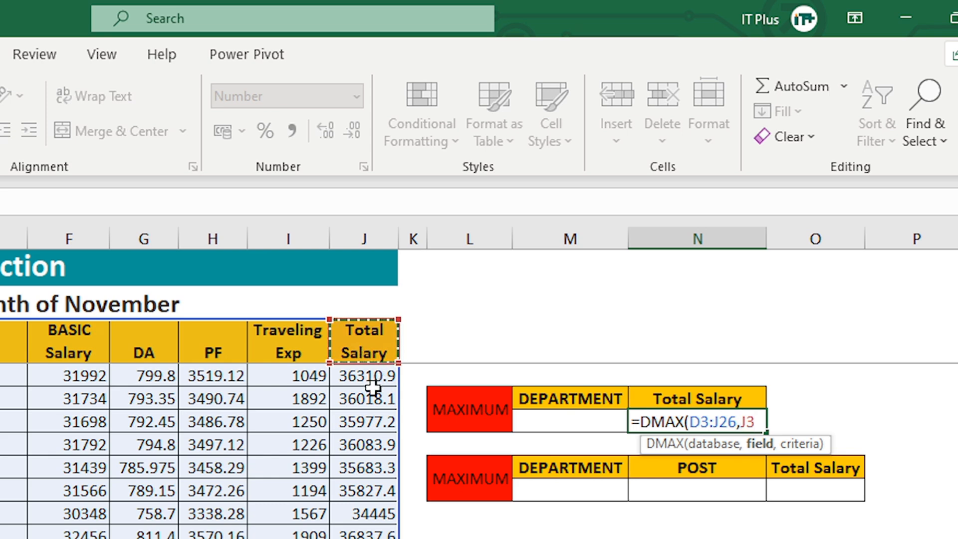
type(",")
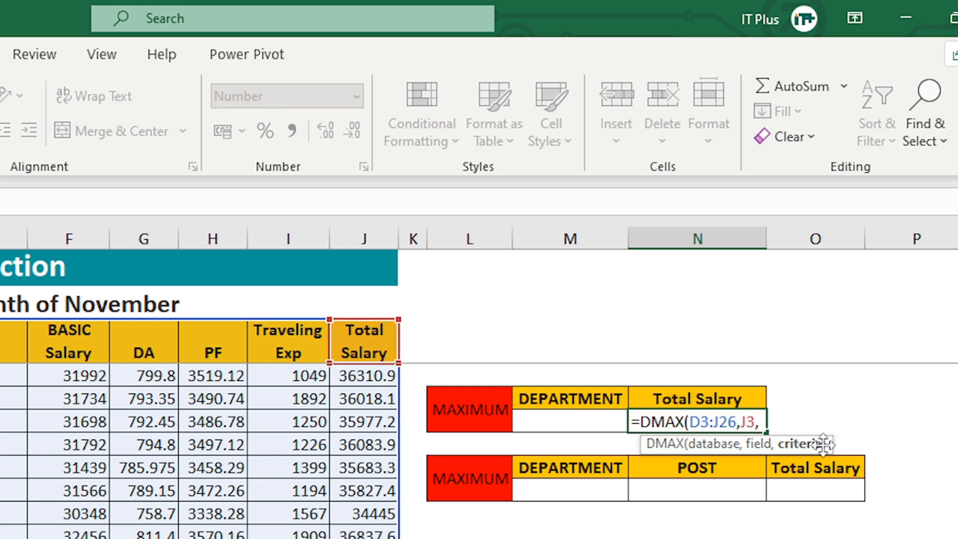
left_click(549, 405)
left_click_drag(548, 412, 545, 423)
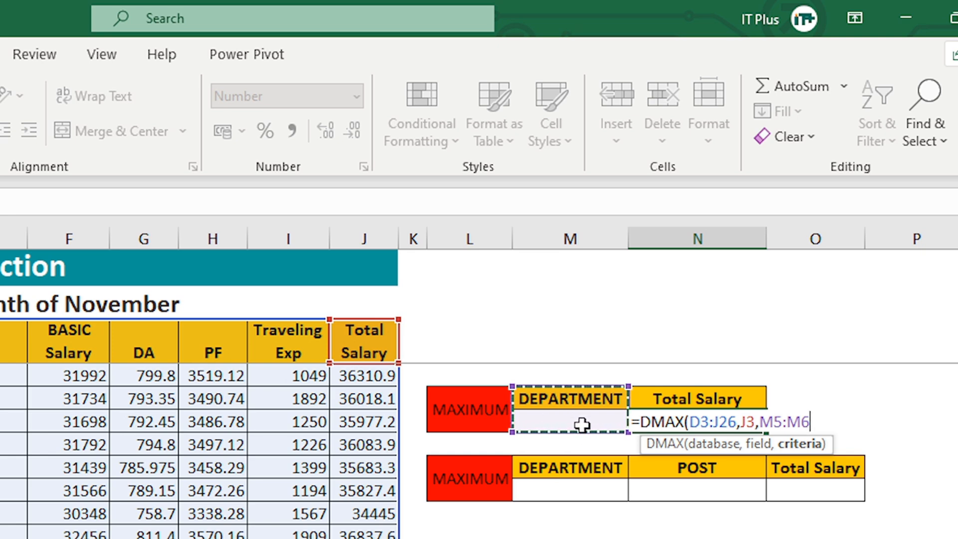
type(")")
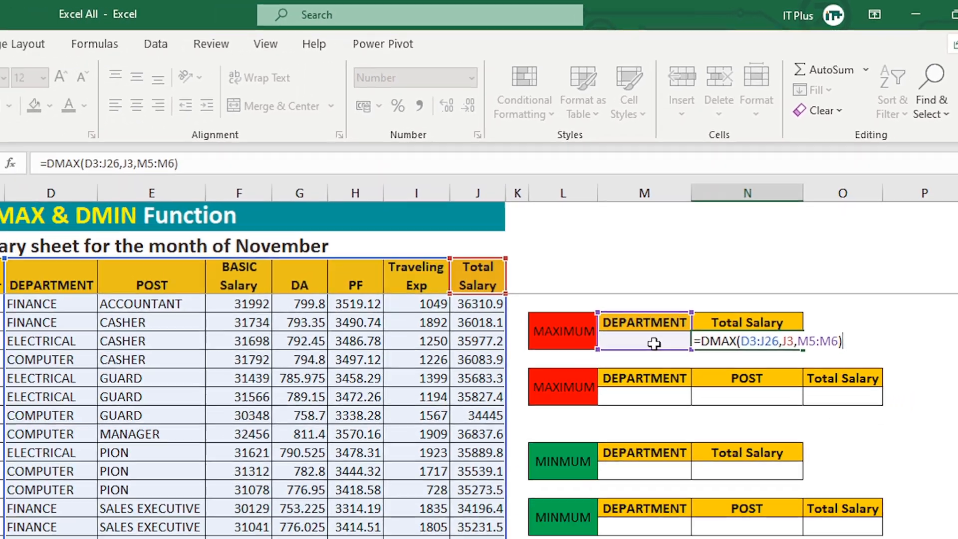
key("Return")
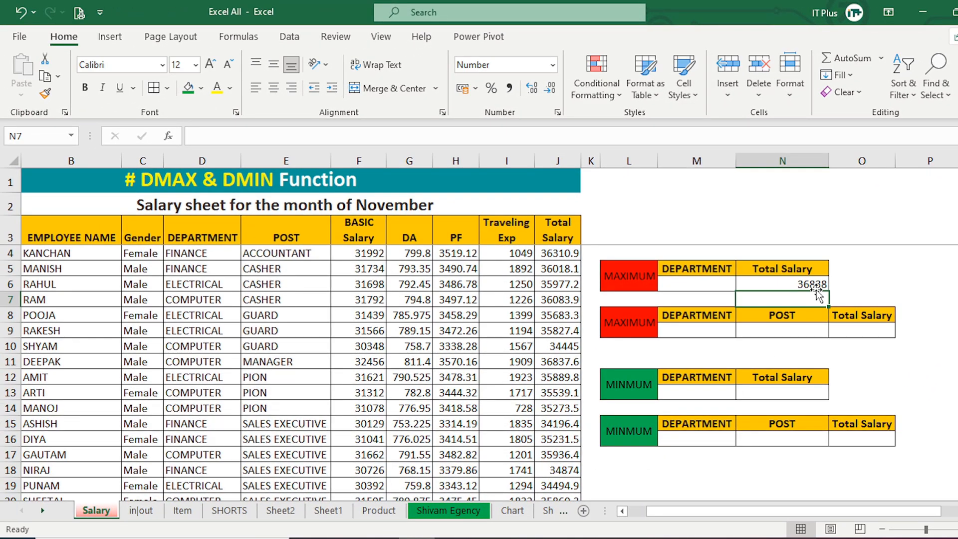
Enter ELECTRICAL as the department criterion in M6 of the first MAXIMUM table.
left_click(682, 284)
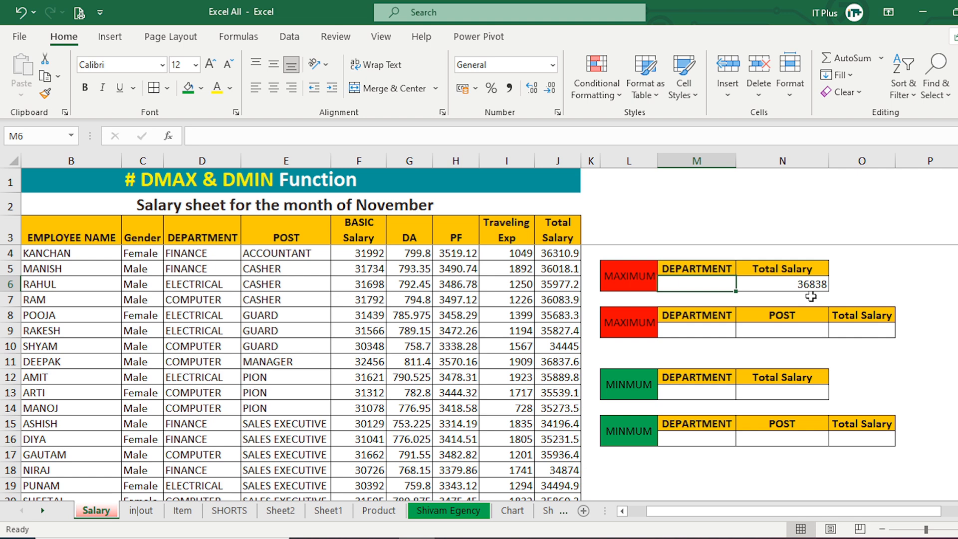
type("ELECTRICAL")
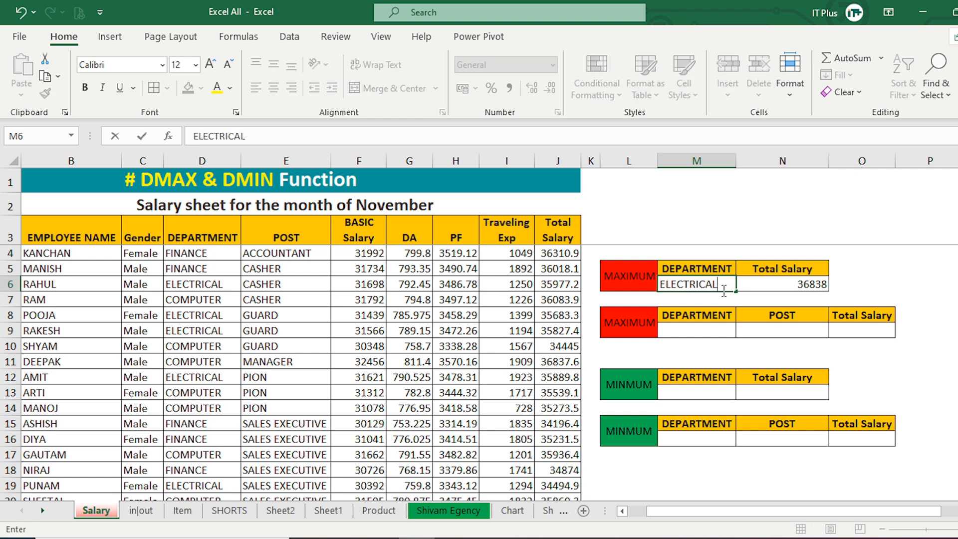
key("Return")
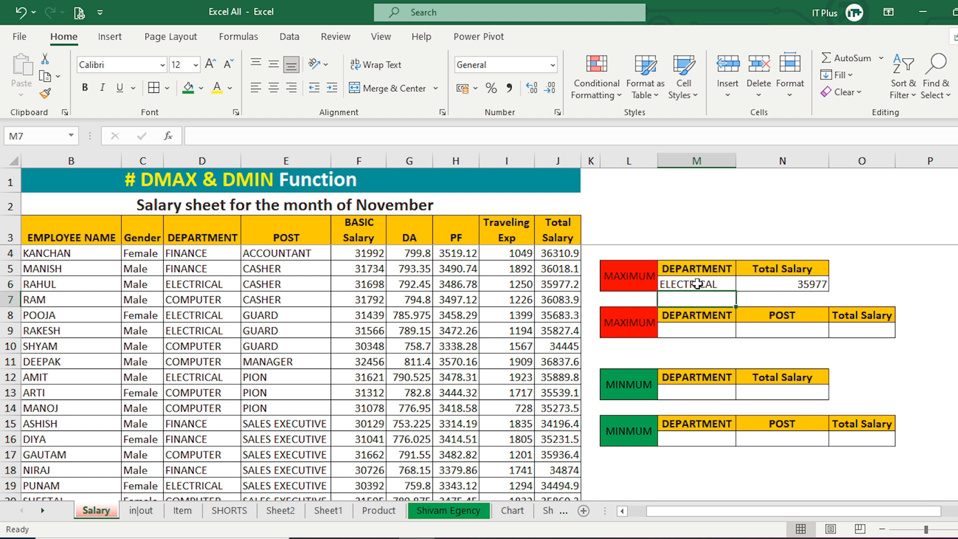
Replace the department criterion in M6 with FINANCE and check the maximum salary formula in N6.
left_click(698, 283)
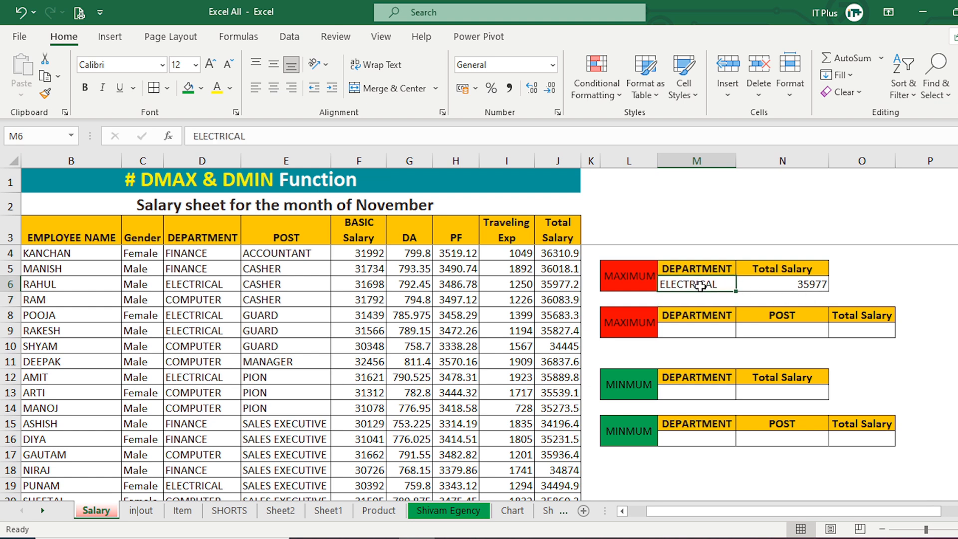
key("BackSpace")
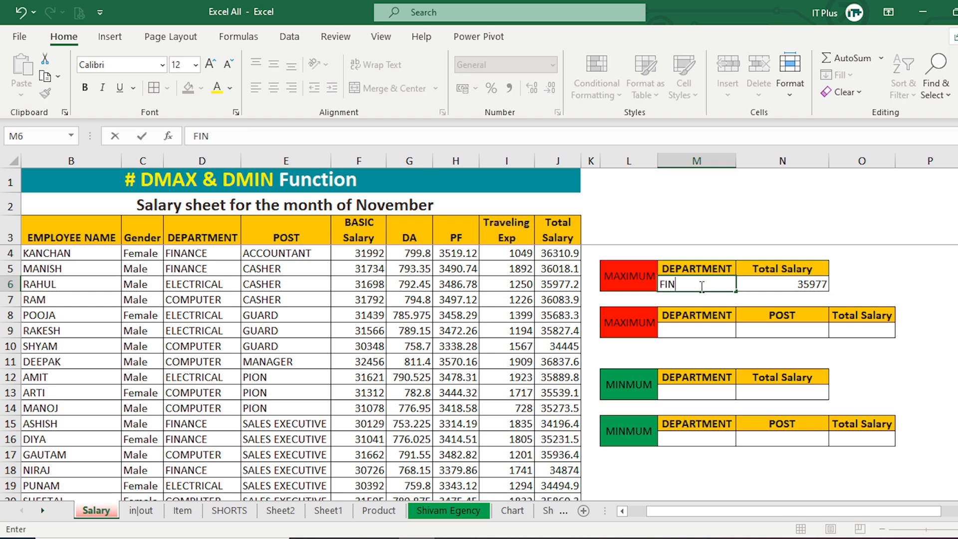
type("FINANCE")
key("Return")
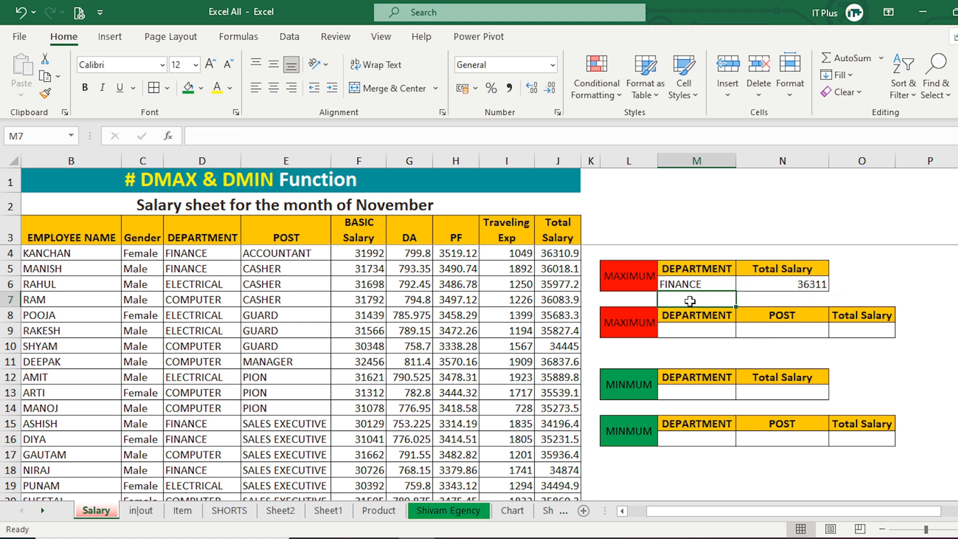
left_click(678, 287)
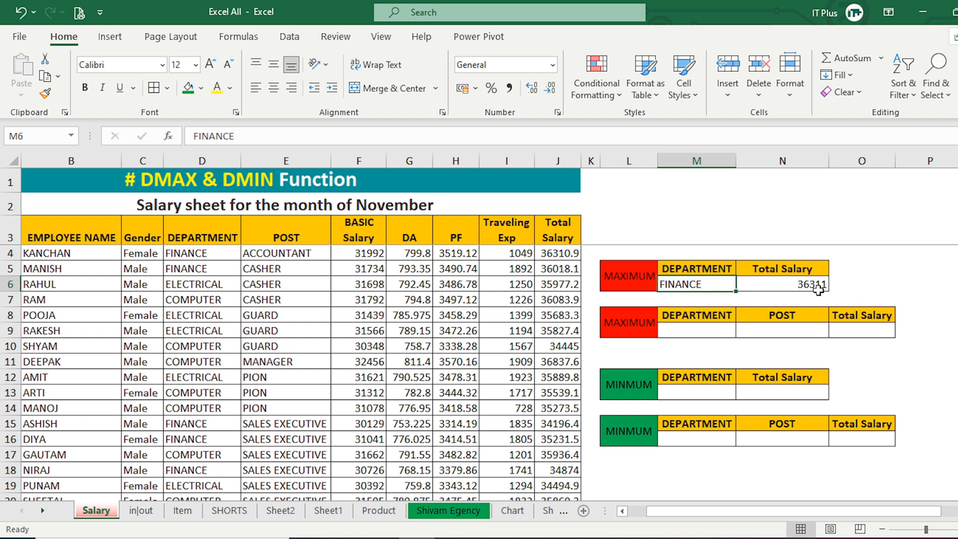
left_click(818, 288)
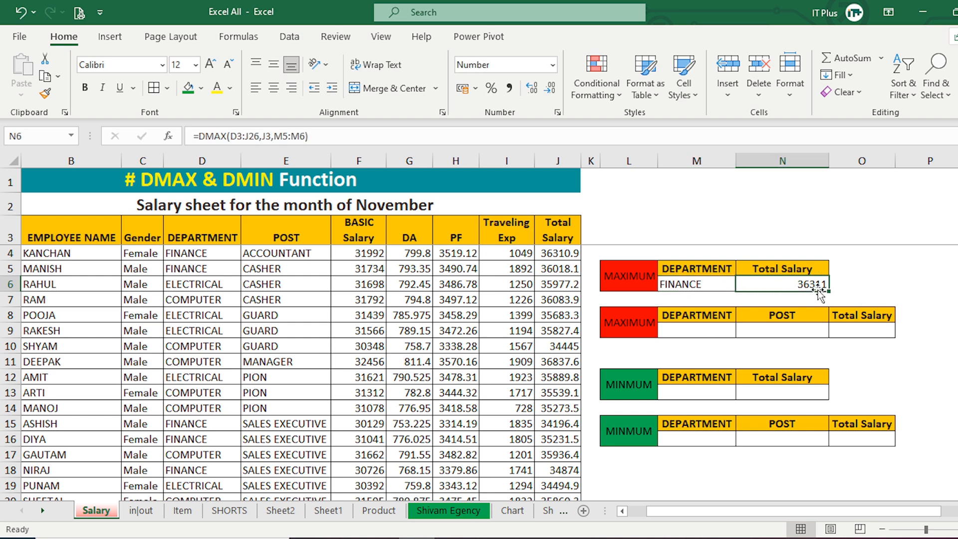
Begin a DMIN formula in N13 of the first MINMUM table with D3:J26 as the database.
left_click(766, 393)
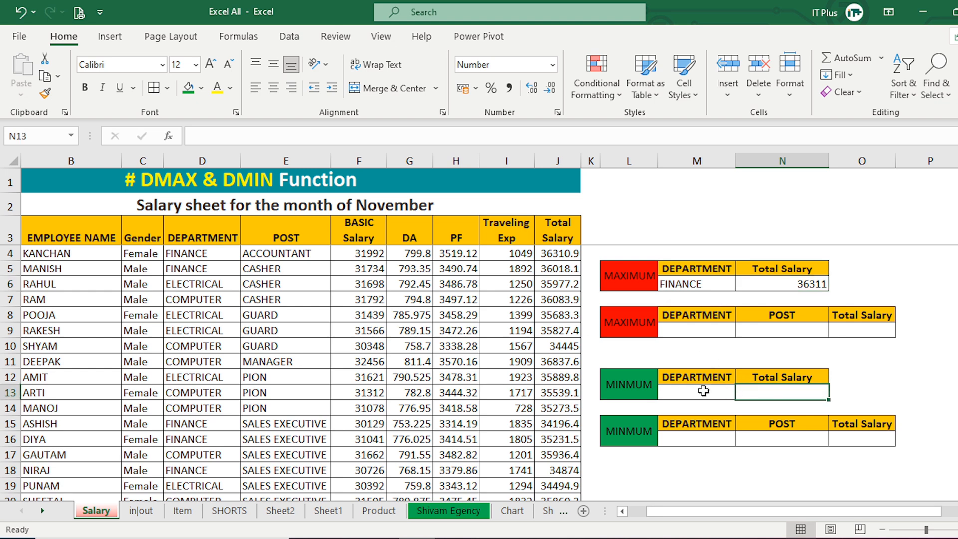
type("=")
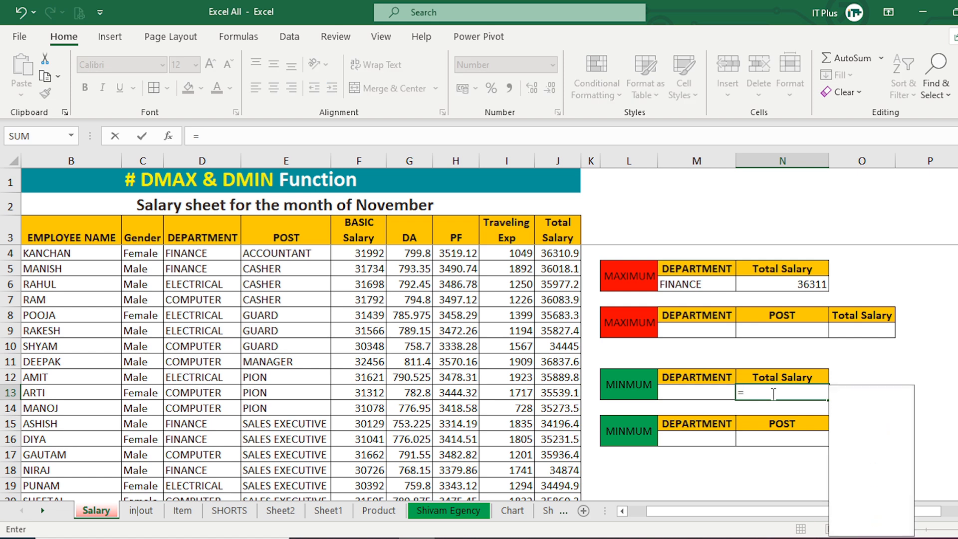
type("DMAX(")
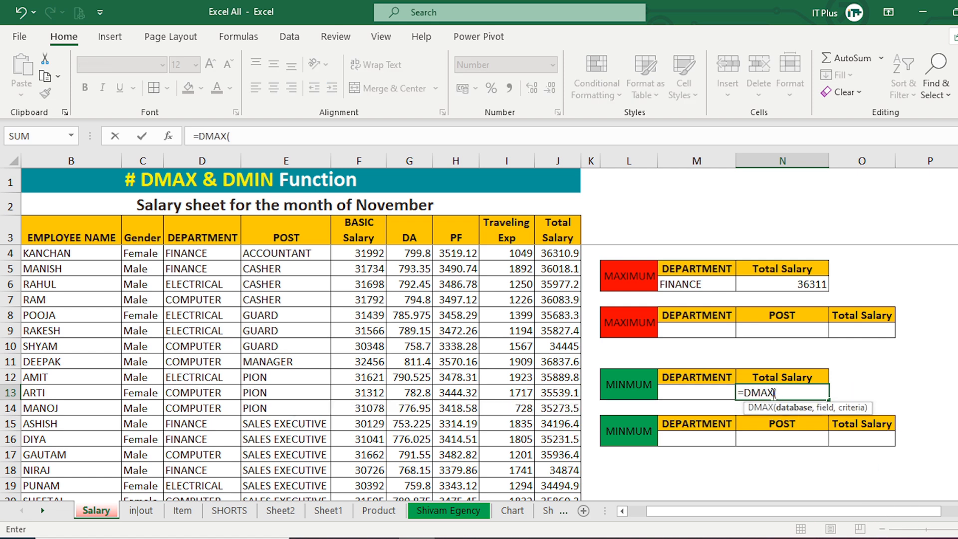
key("BackSpace")
key("BackSpace")
key("BackSpace")
key("BackSpace")
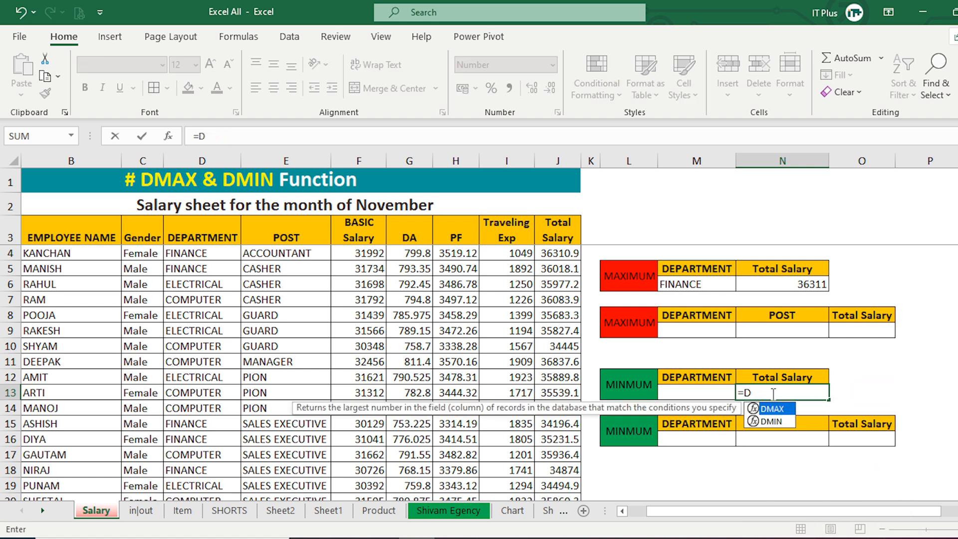
type("MIN(")
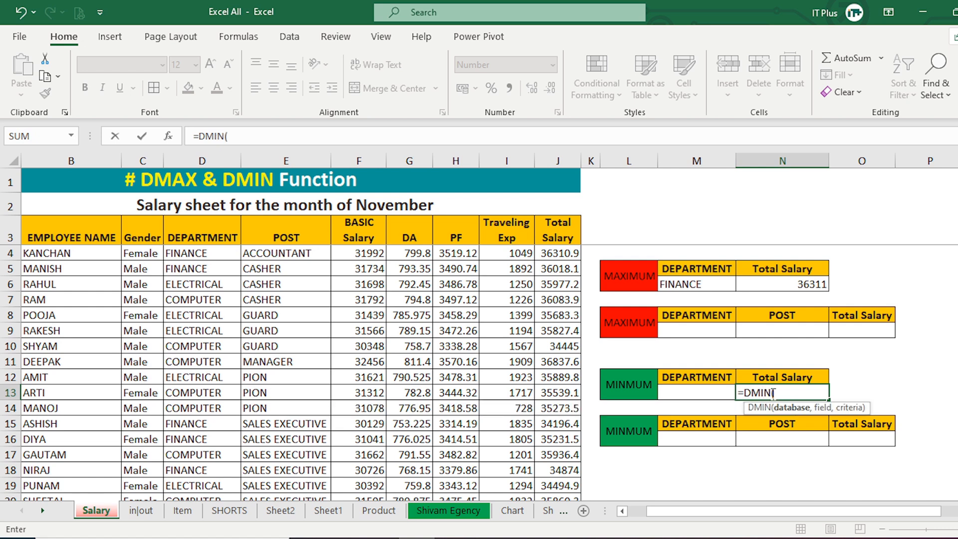
left_click_drag(202, 238, 563, 440)
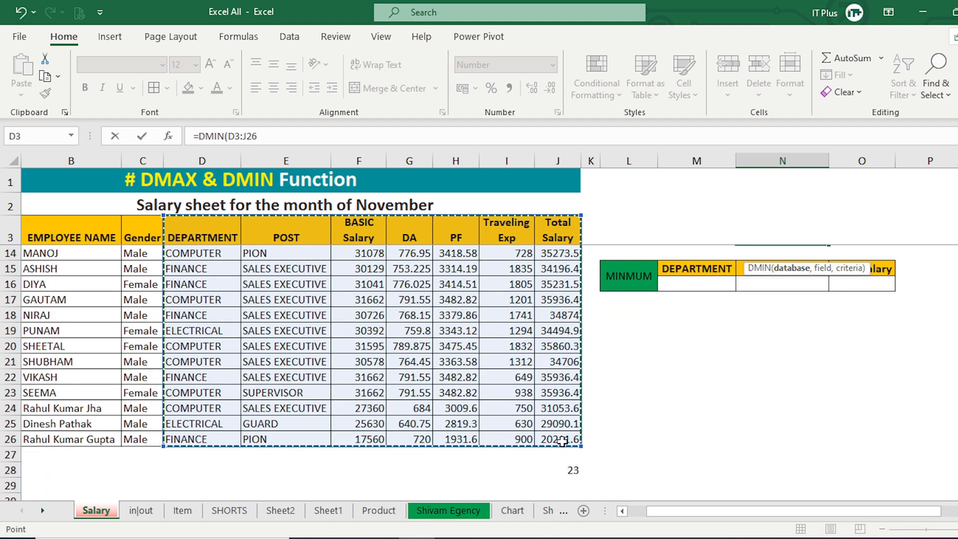
Complete the DMIN formula in N13 with J3 as the field and M12:M13 as the criteria.
type(",")
scroll(825, 376, "up", 2)
scroll(825, 377, "up", 2)
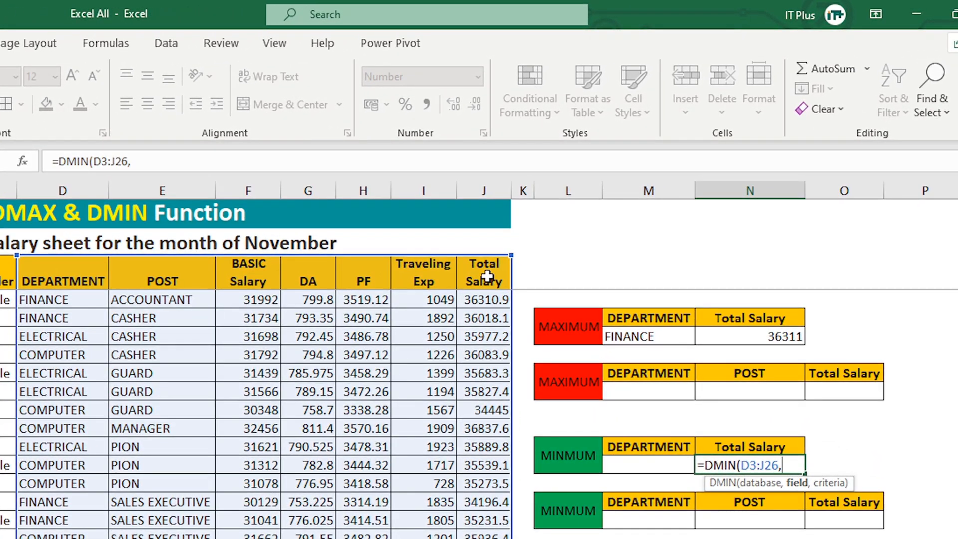
type("J3,")
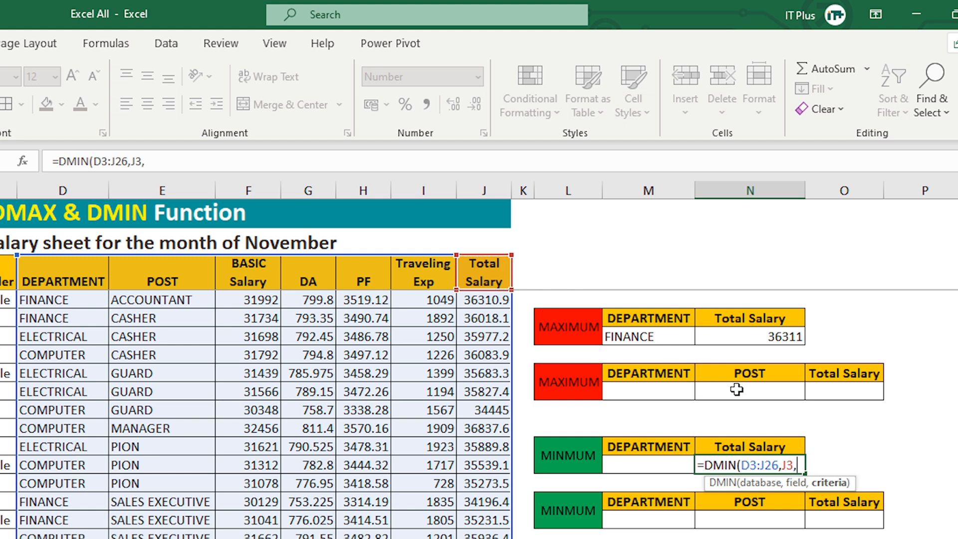
left_click_drag(643, 455, 639, 465)
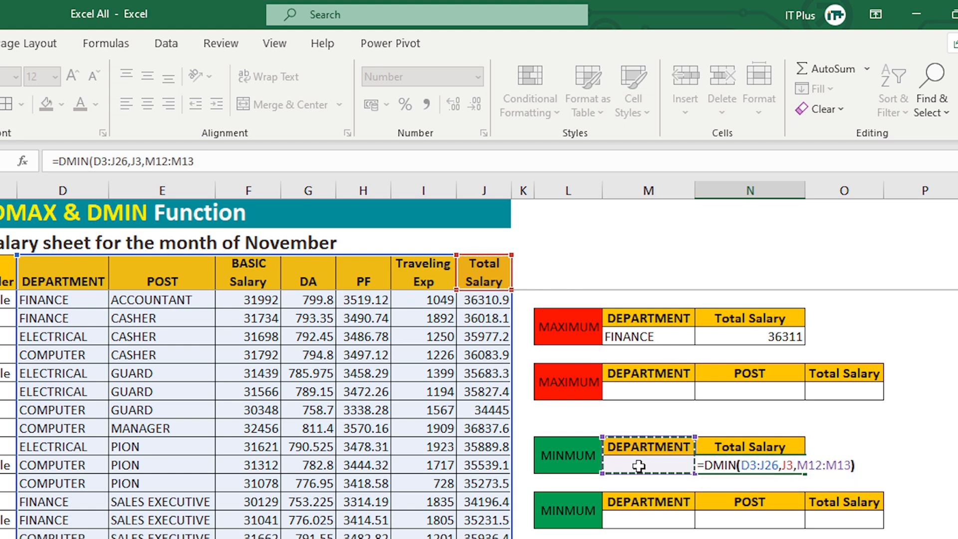
key("Return")
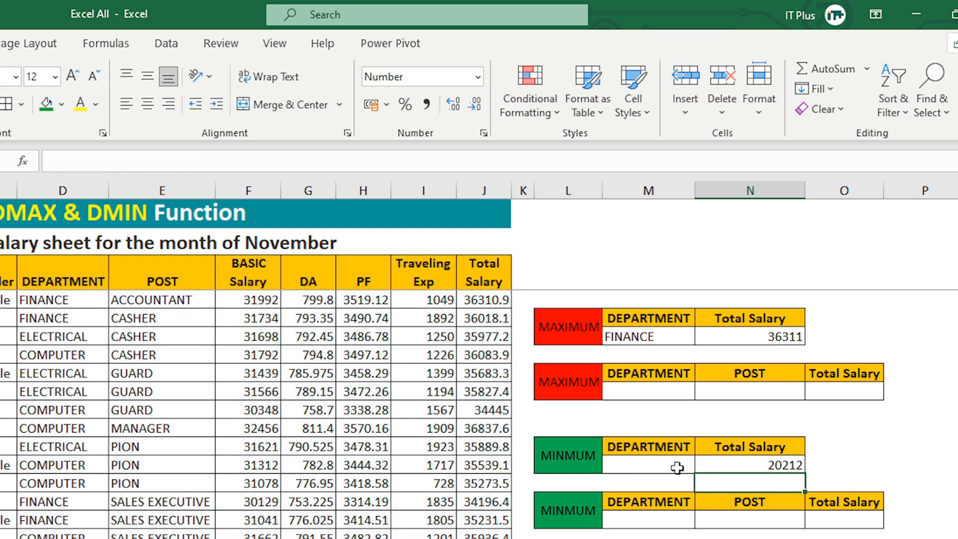
Enter COMPUTER as the department criterion in M13 of the first MINMUM table.
left_click(643, 462)
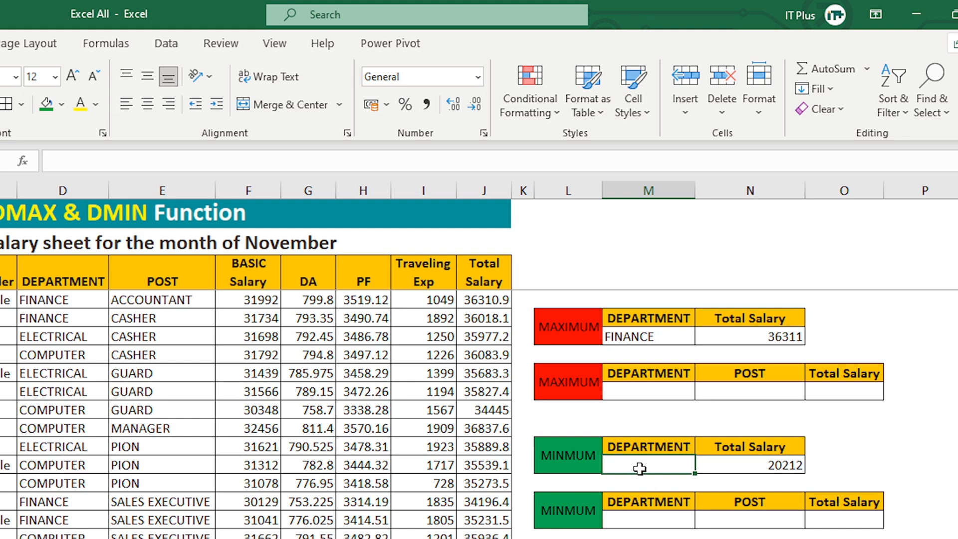
type("COMPU")
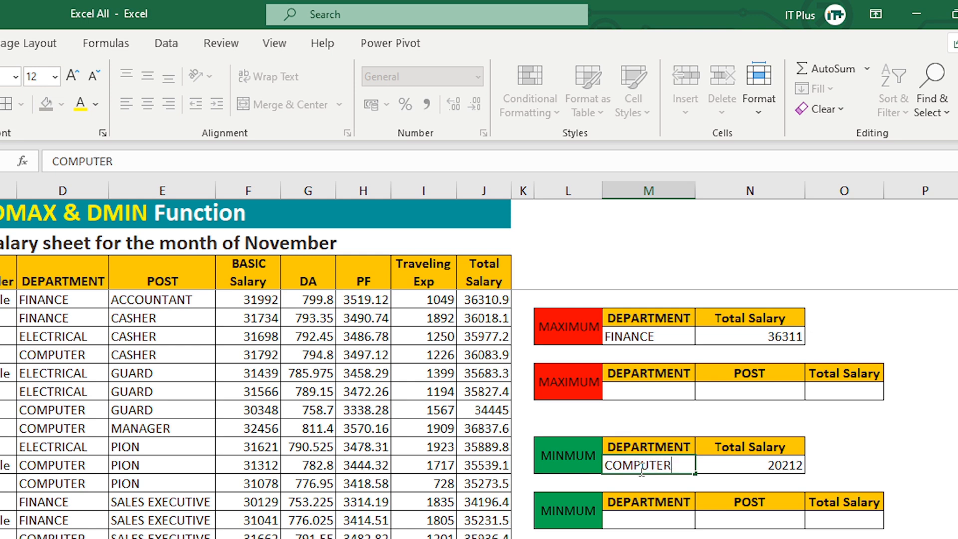
type("TER")
key("Return")
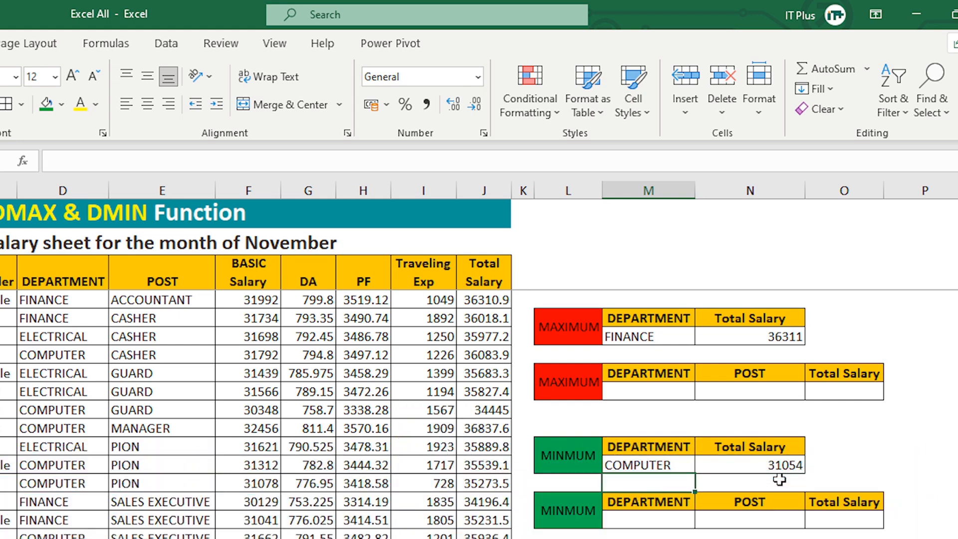
left_click_drag(667, 383, 758, 391)
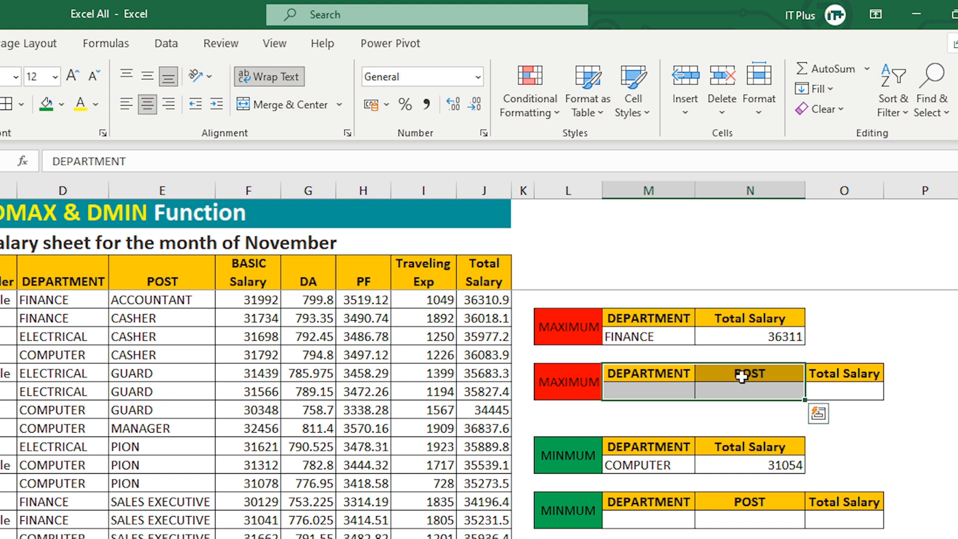
left_click(835, 388)
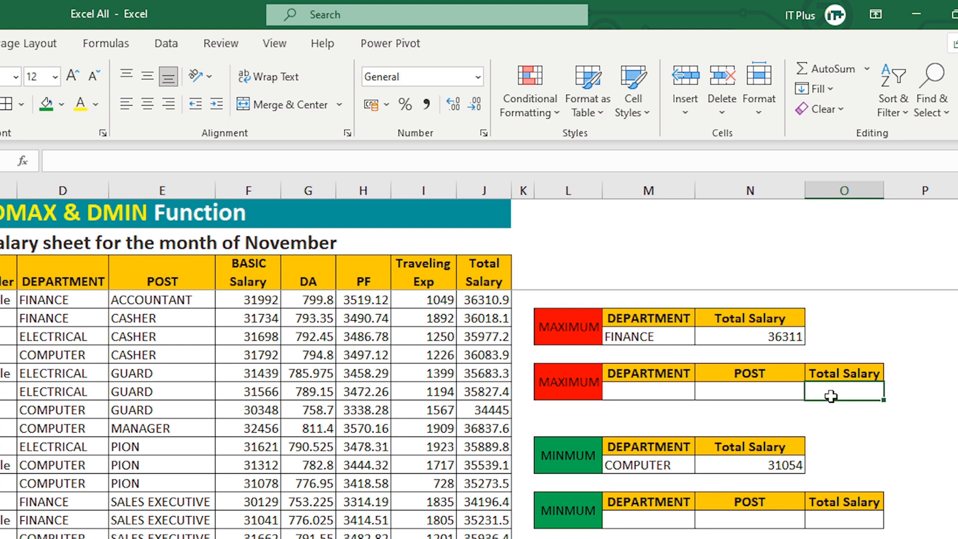
left_click(587, 385)
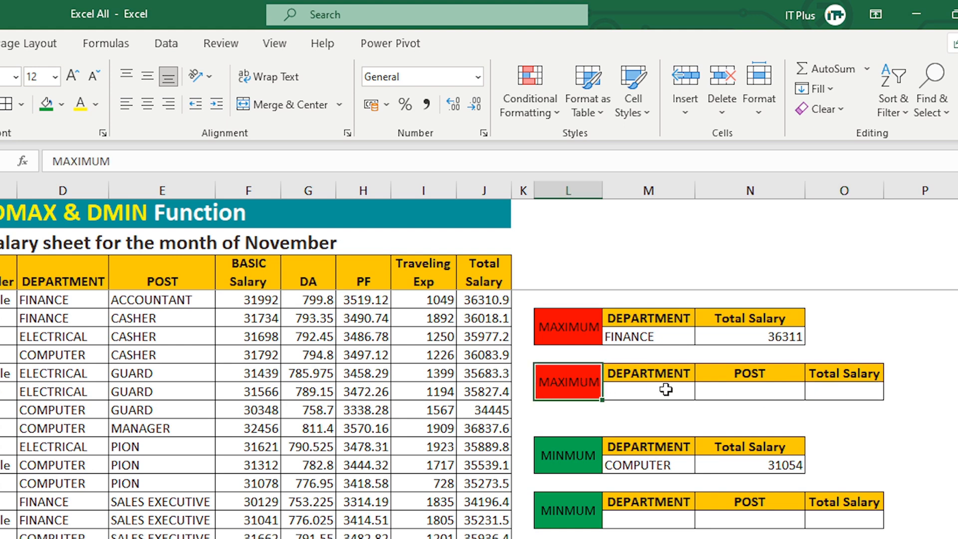
Begin a DMAX formula in O9 of the second MAXIMUM table with D3:J26 as the database.
left_click(839, 388)
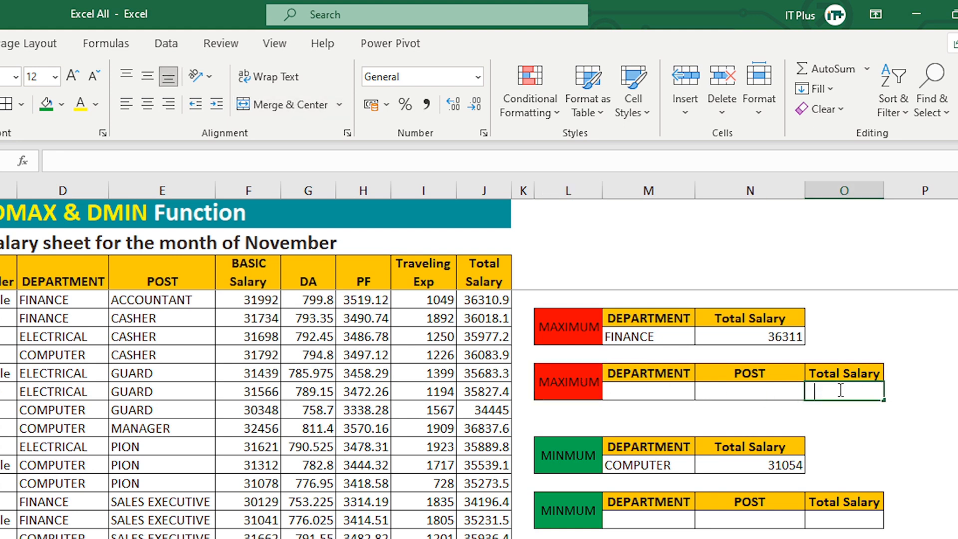
type("=DMA")
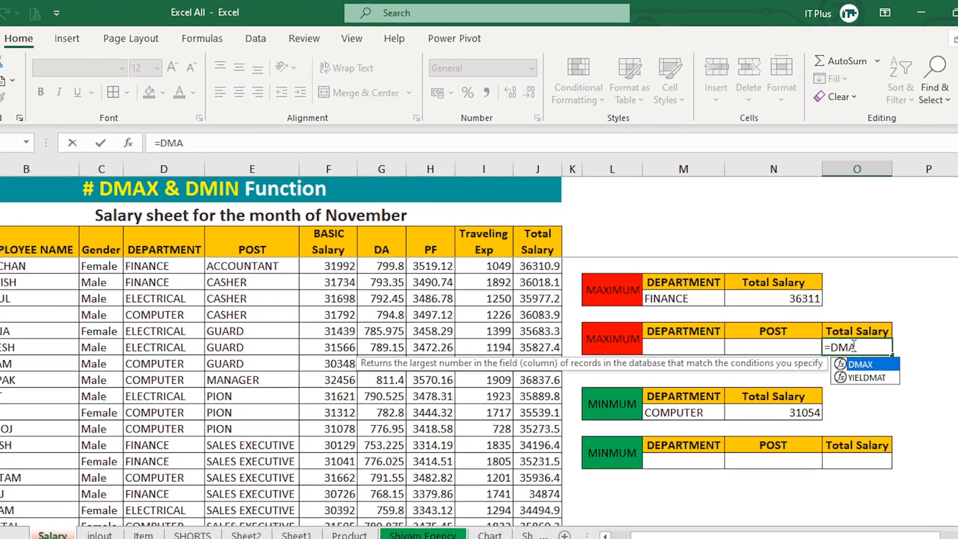
key("Tab")
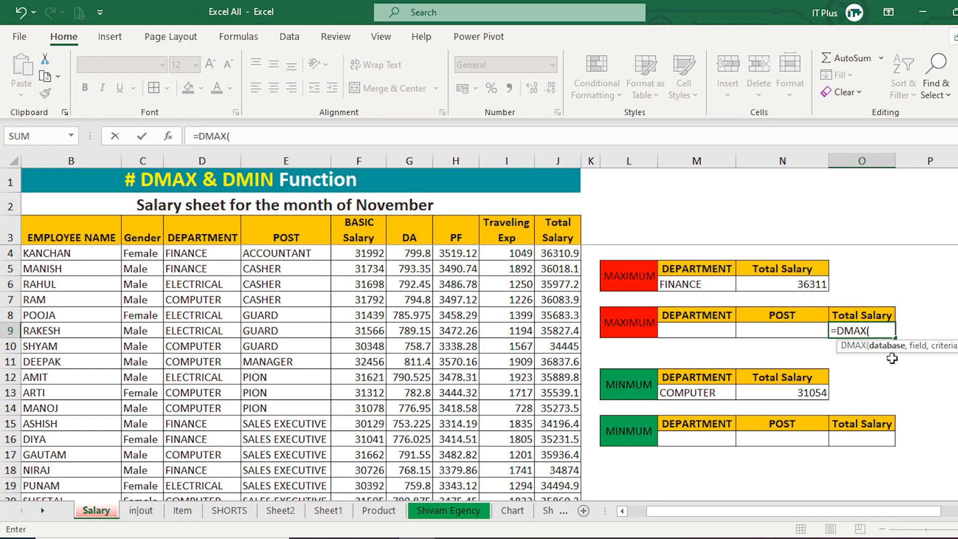
left_click_drag(198, 235, 557, 299)
mouse_move(549, 464)
left_mouse_down()
mouse_move(545, 521)
mouse_move(550, 443)
mouse_move(549, 453)
left_mouse_up()
Complete the DMAX formula in O9 with J3 as the field and M8:N9 as the criteria.
type(",")
scroll(775, 348, "up", 3)
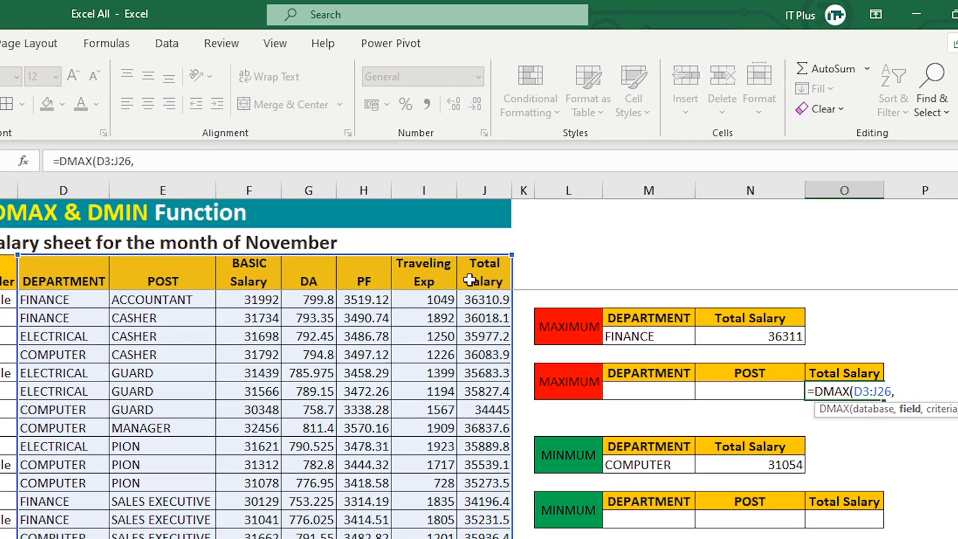
left_click(542, 260)
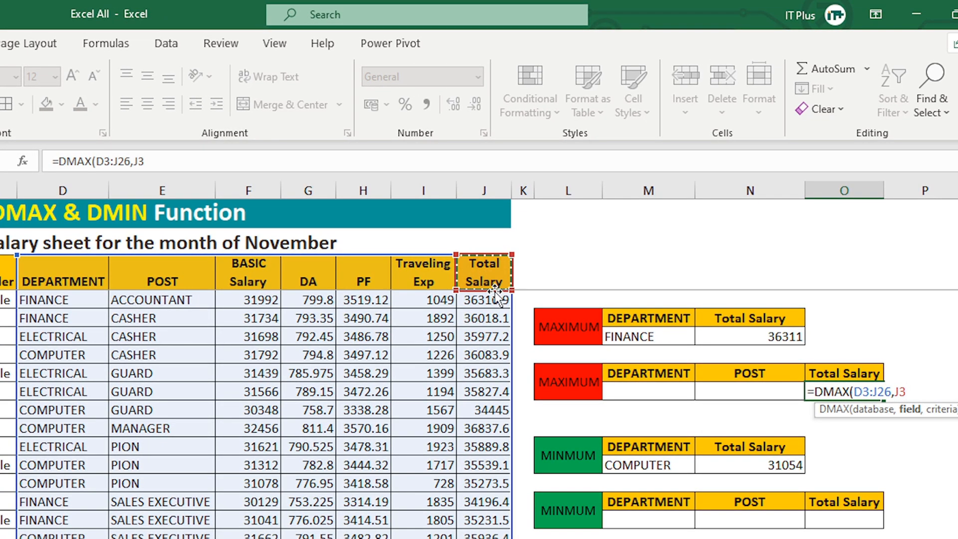
type(",")
left_click(633, 373)
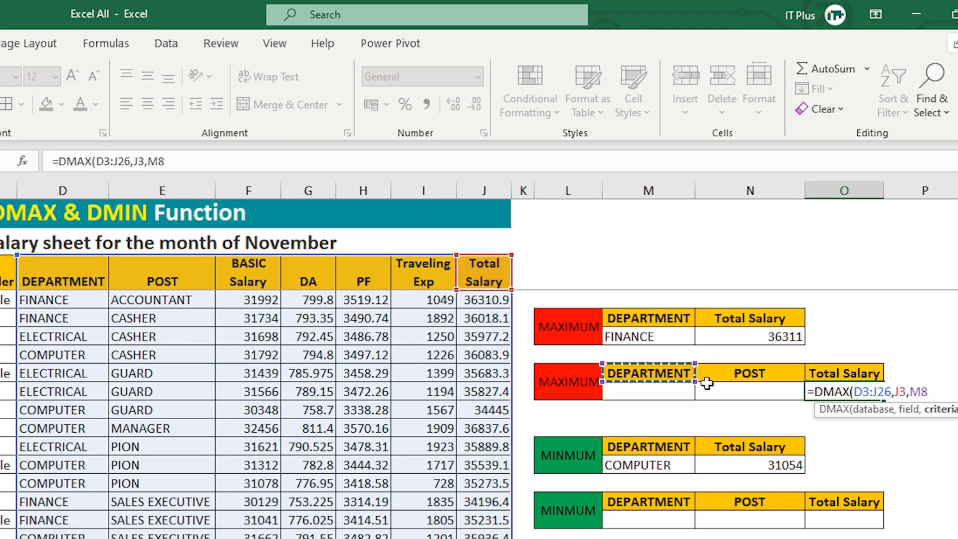
left_click(745, 391, "shift")
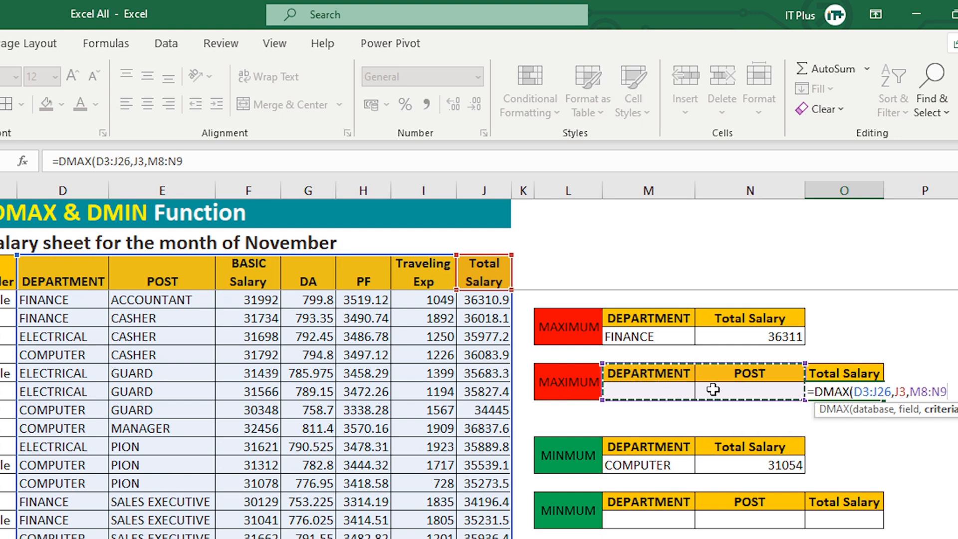
type(")")
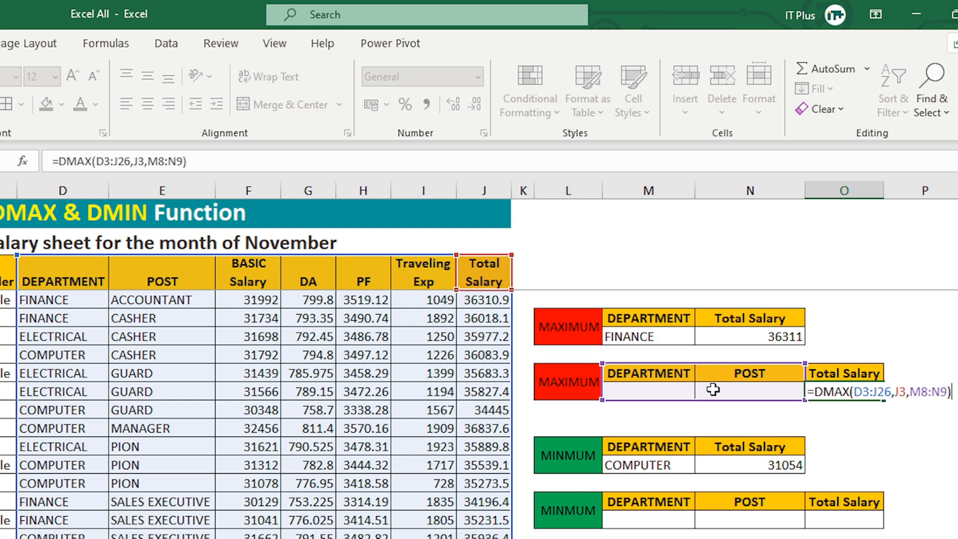
key("Return")
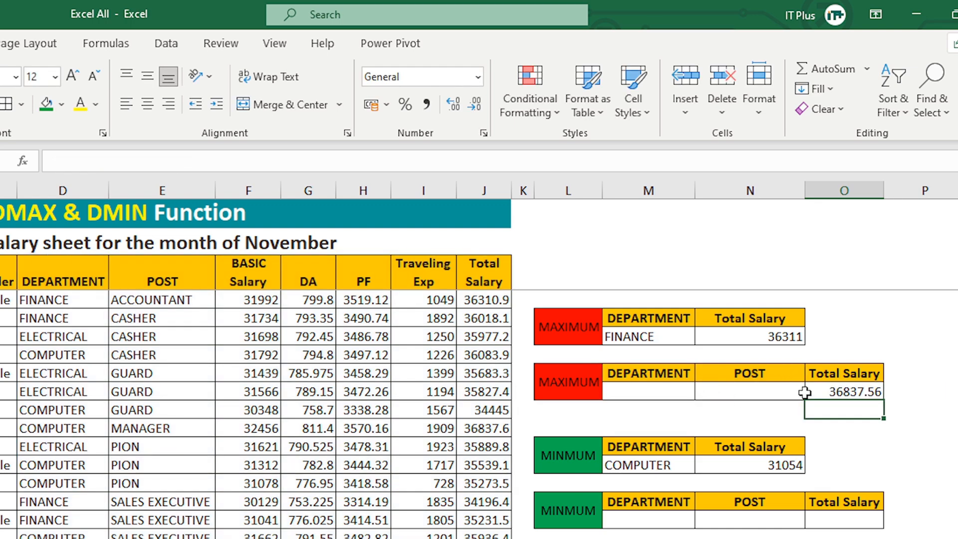
Copy COMPUTER from the salary sheet's DEPARTMENT column into M9 as the second MAXIMUM table's department criterion.
left_click(611, 390)
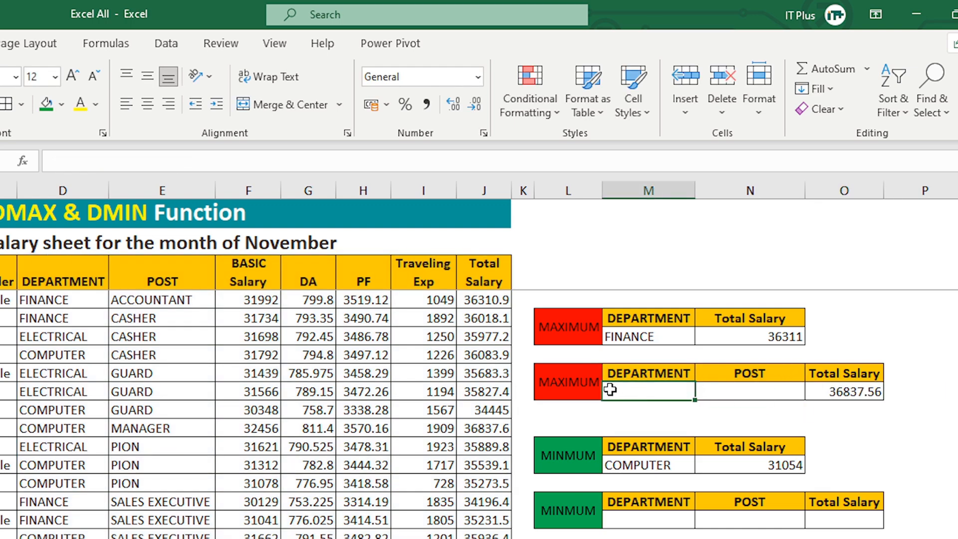
left_click(752, 393)
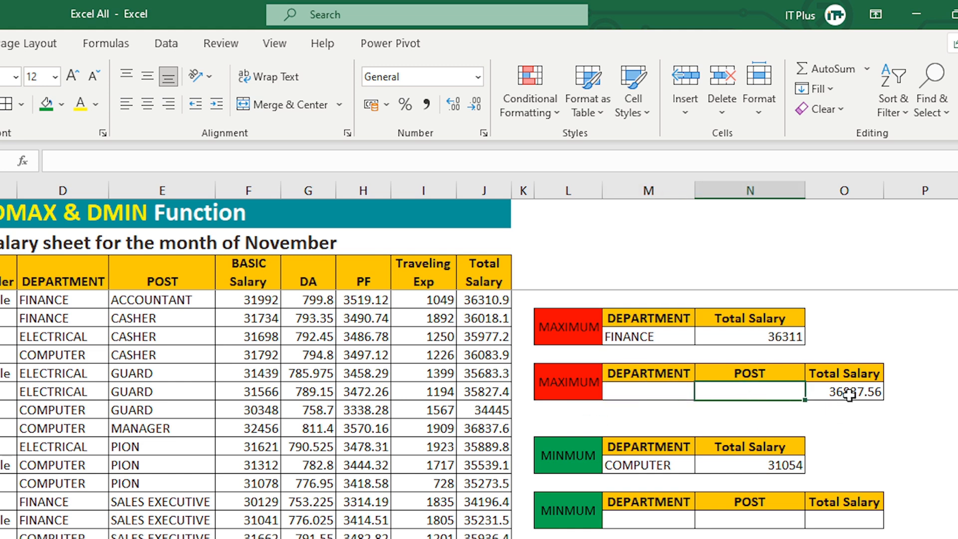
left_click(55, 356)
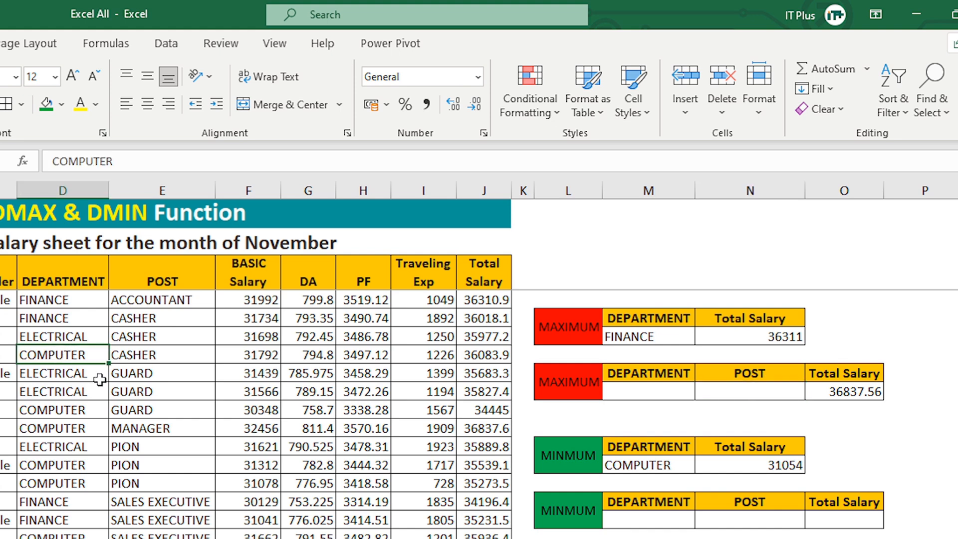
key("ctrl+c")
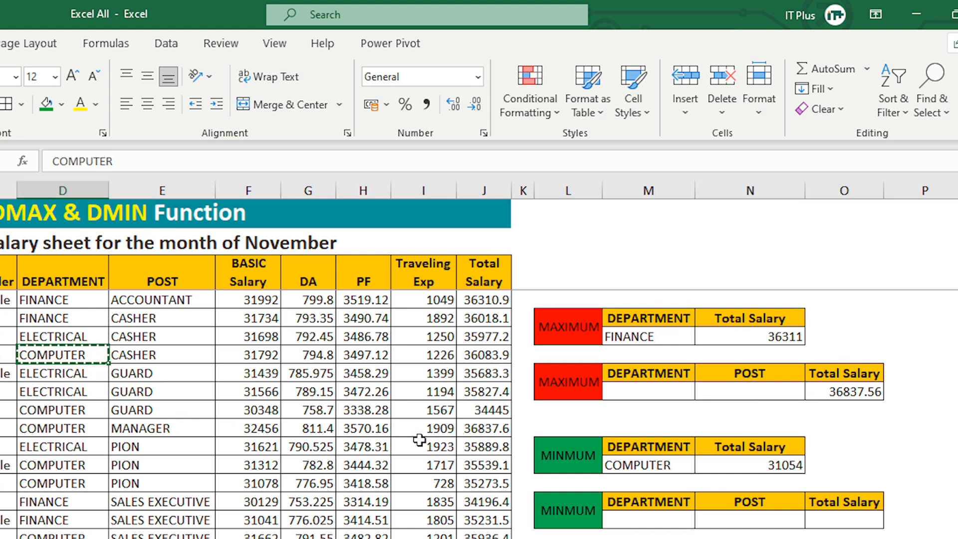
left_click(647, 393)
key("ctrl+v")
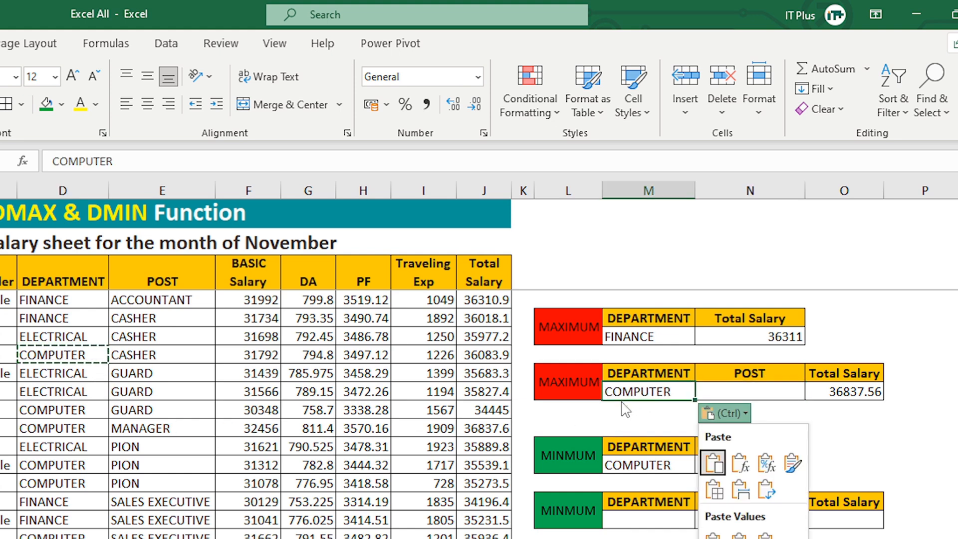
left_click(622, 401)
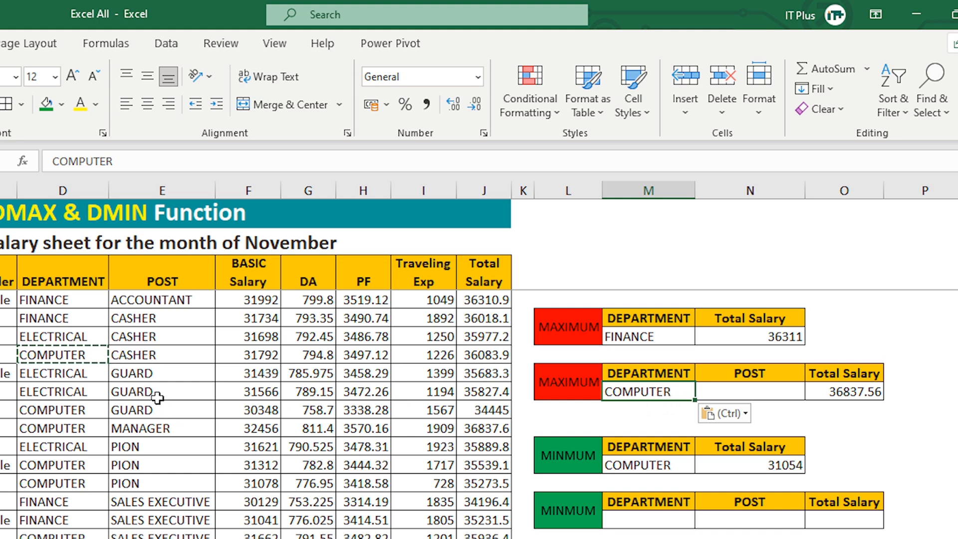
Copy GUARD from the salary sheet's POST column into N9 as the second MAXIMUM table's post criterion.
left_click(134, 375)
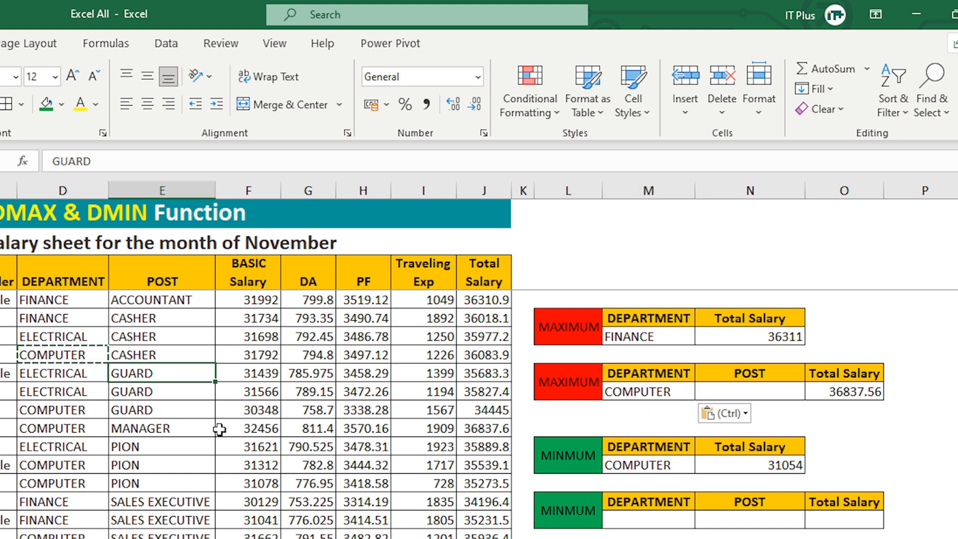
key("ctrl+c")
left_click(720, 389)
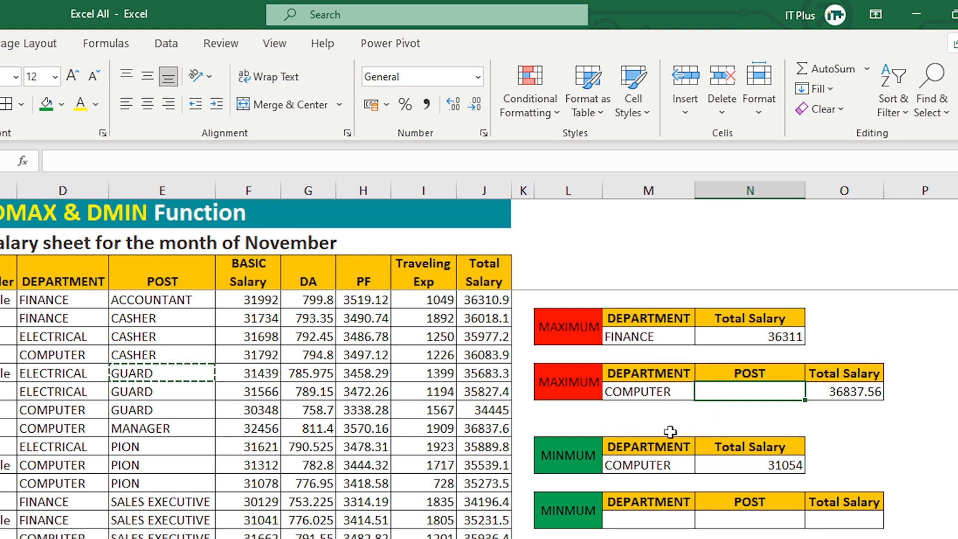
key("ctrl+v")
key("Escape")
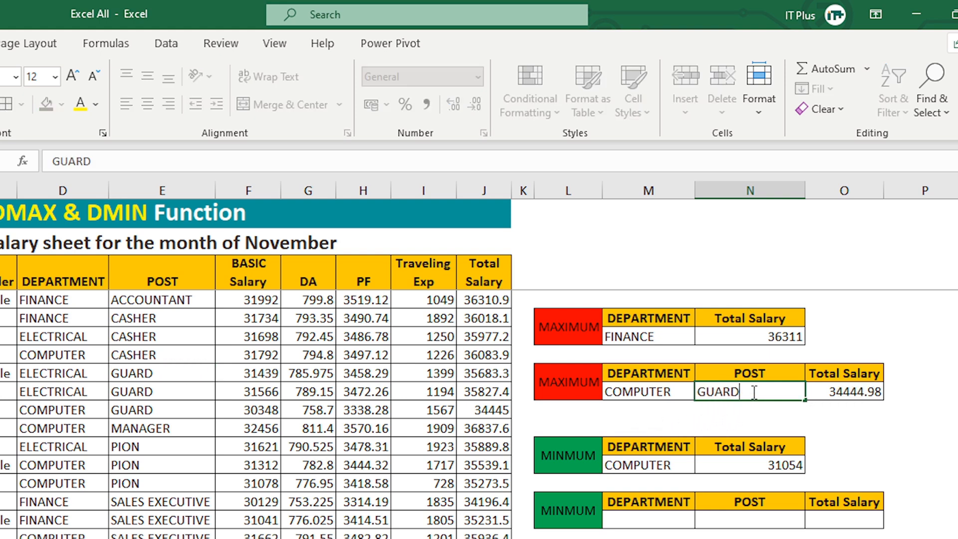
key("Return")
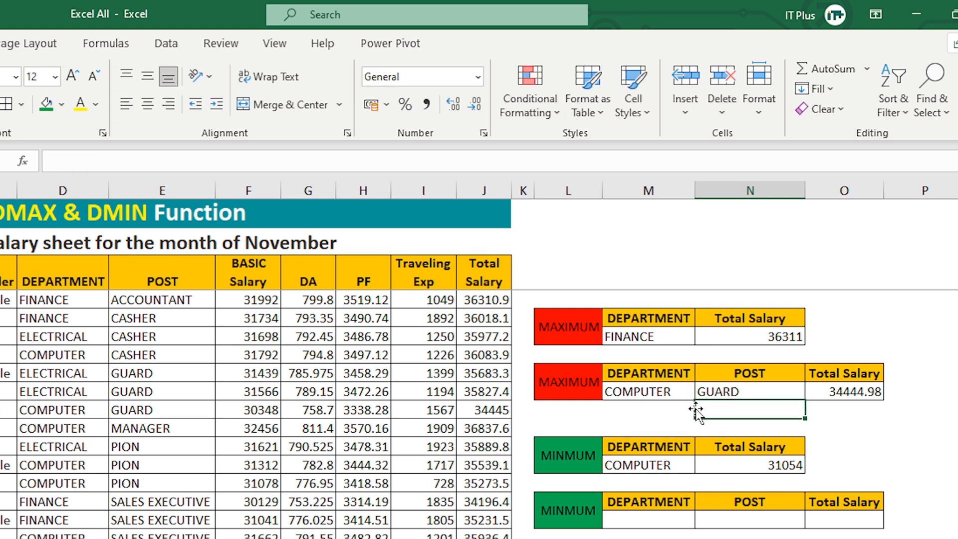
Replace the post criterion in N9 of the second MAXIMUM table with PION.
left_click(714, 392)
key("Delete")
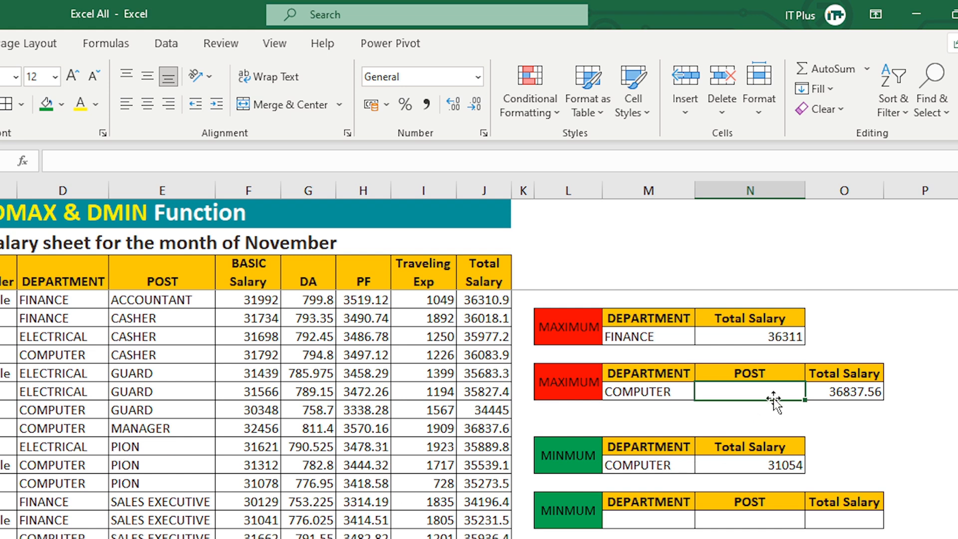
type("PIO")
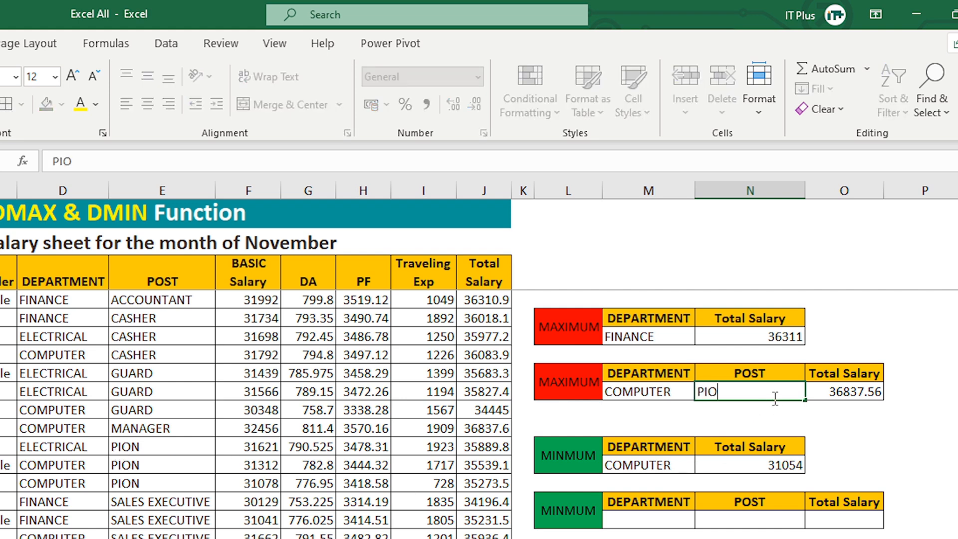
type("N")
key("Return")
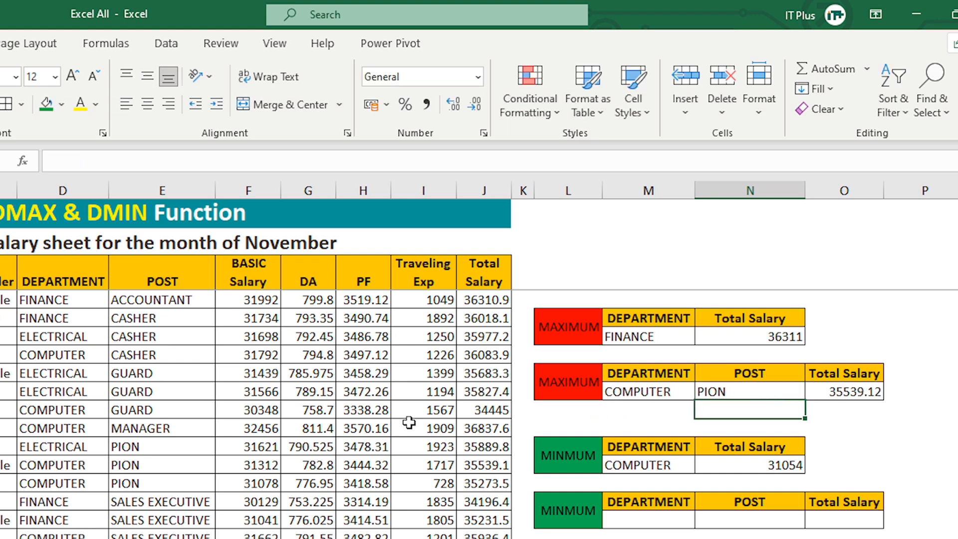
Change the department criterion in M9 of the second MAXIMUM table to FINANCE.
left_click(644, 390)
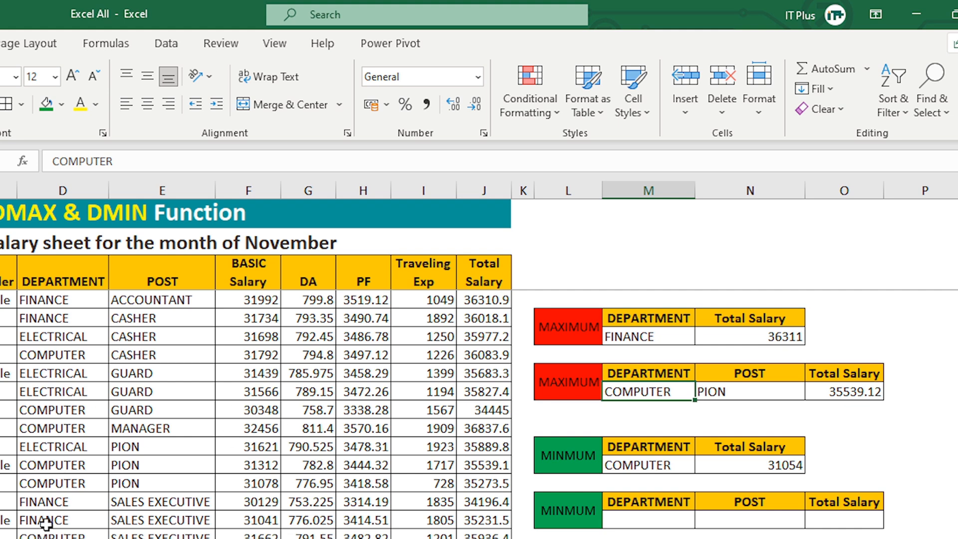
type("FINA")
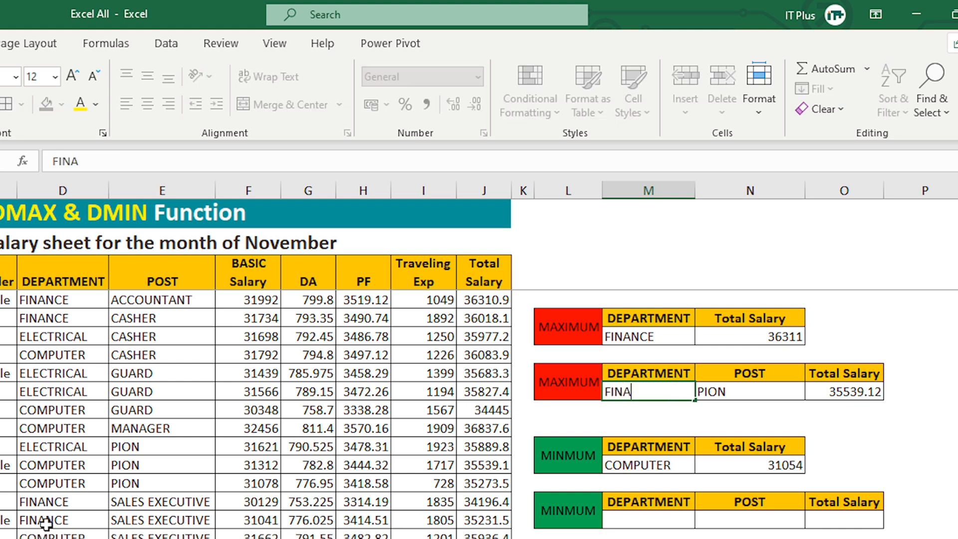
type("NCE")
key("Return")
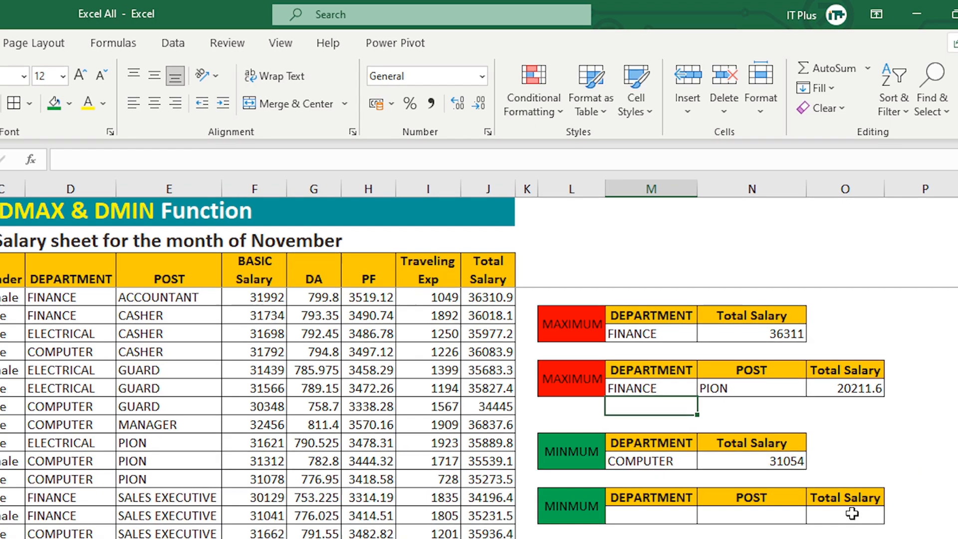
Begin a DMIN formula in O16 of the second MINMUM table with D3:J26 as the database.
left_click(851, 518)
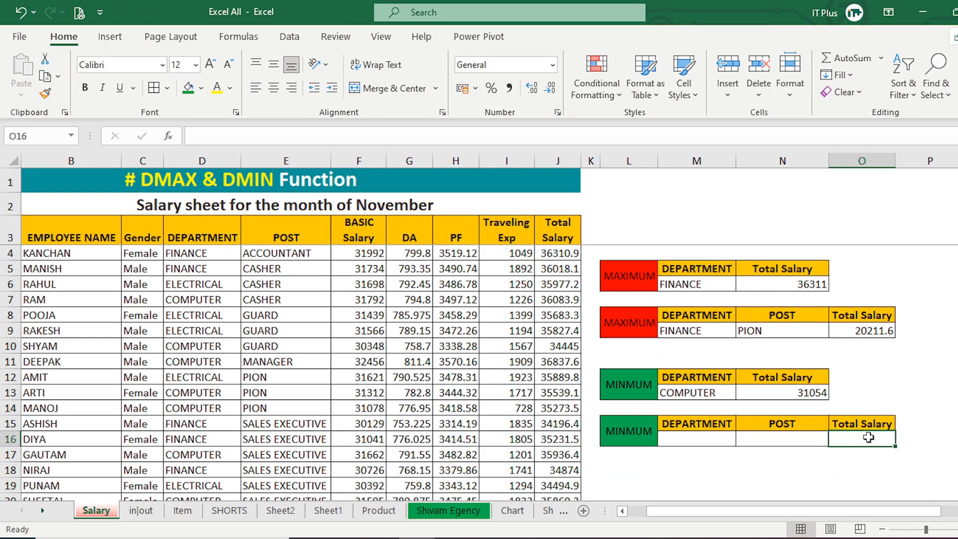
type("=DI")
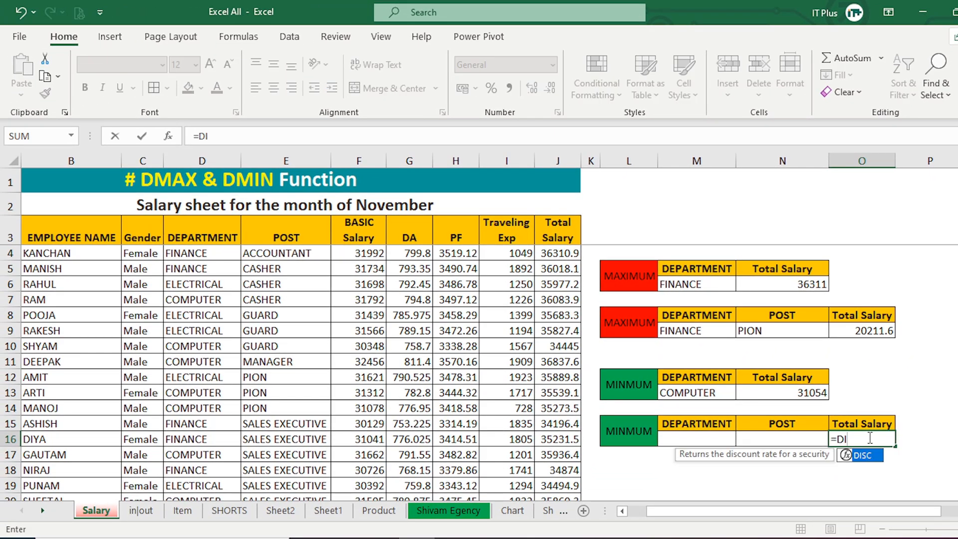
key("BackSpace")
type("M")
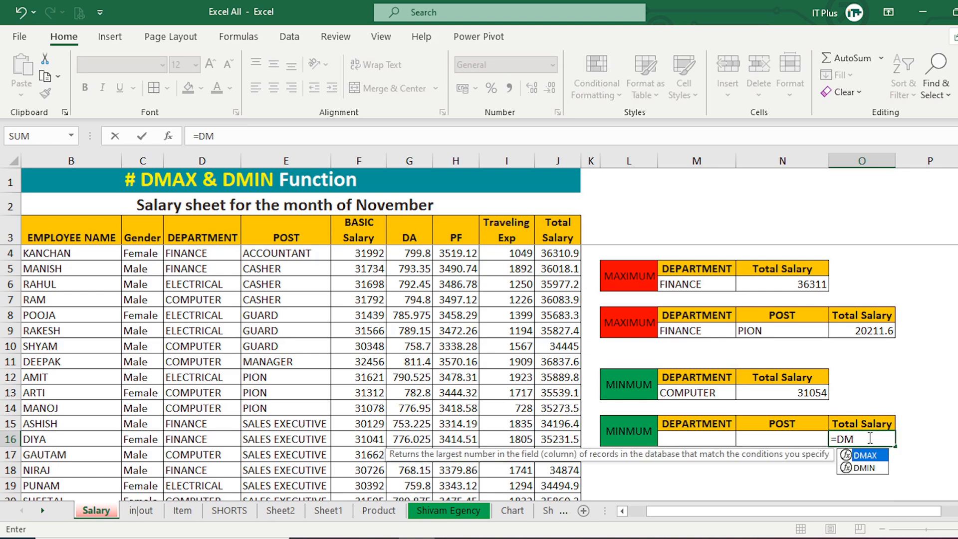
type("I")
key("Tab")
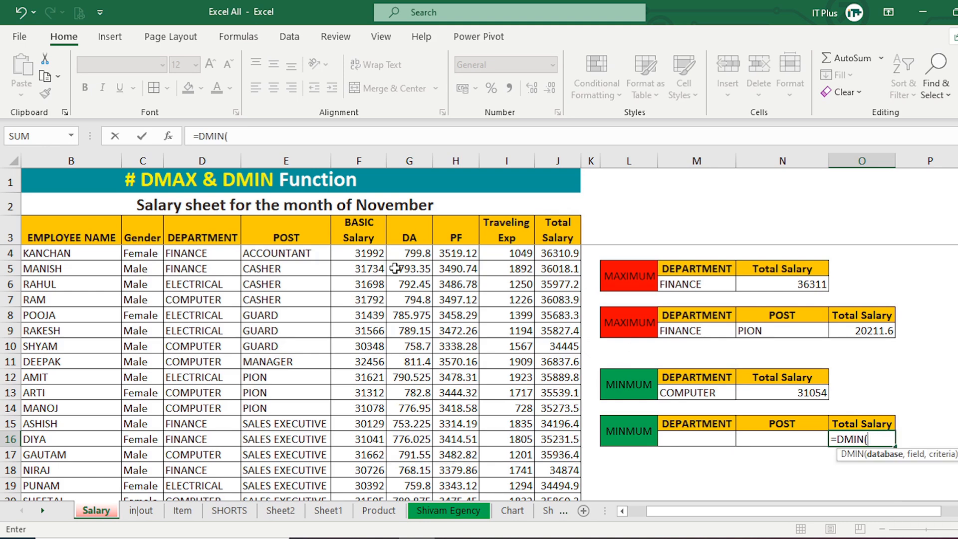
left_click_drag(220, 229, 568, 284)
left_click_drag(531, 525, 569, 440)
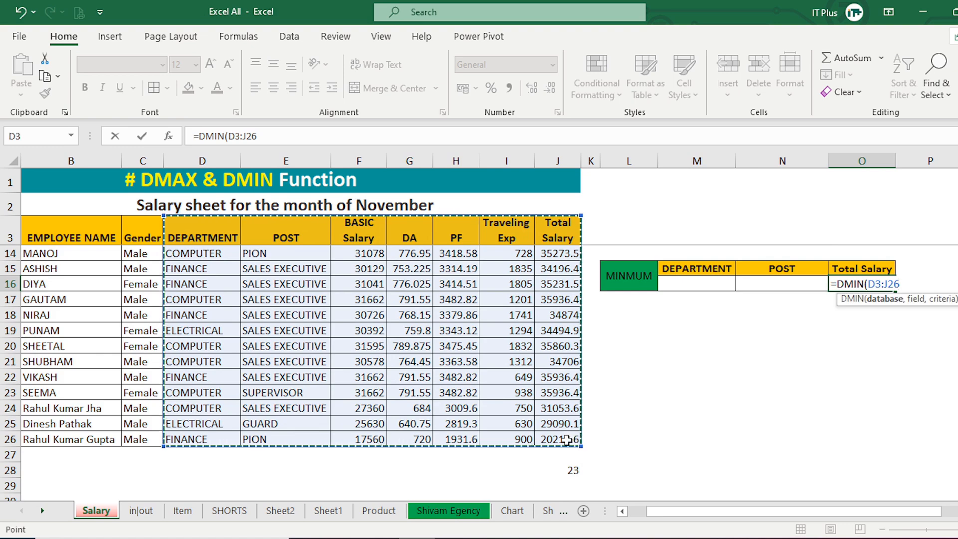
Complete the DMIN formula in O16 with J3 as the field and M15:N16 as the criteria.
type(",")
scroll(702, 374, "up", 4)
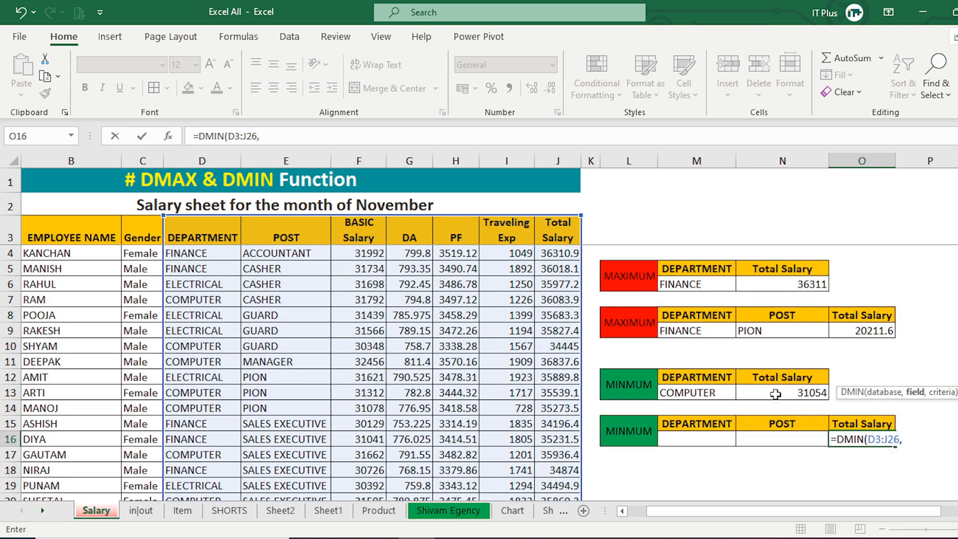
left_click(562, 233)
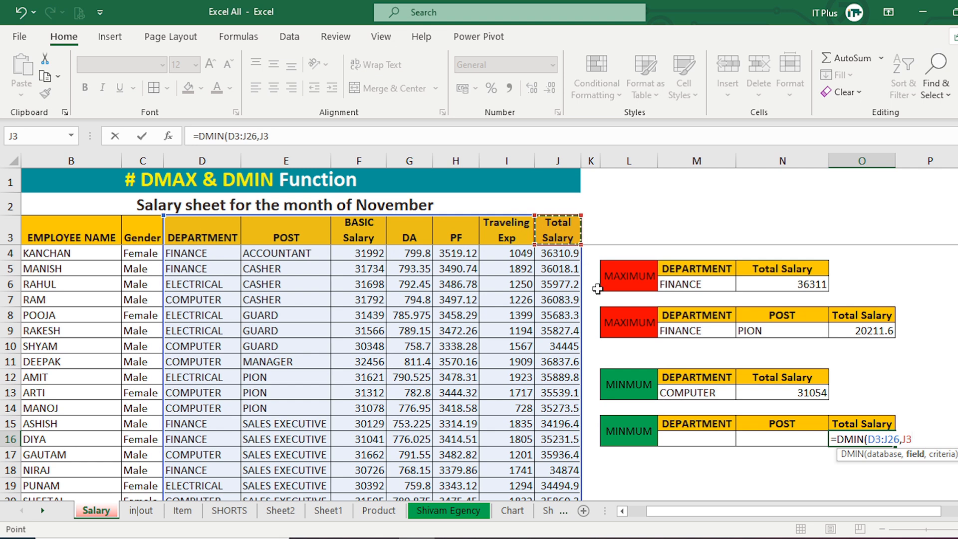
type(",")
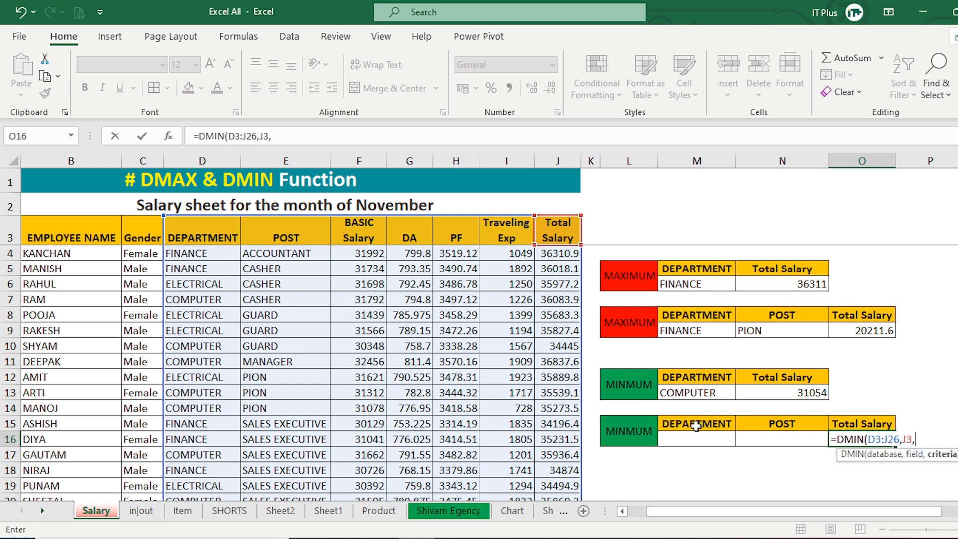
left_click_drag(696, 425, 788, 441)
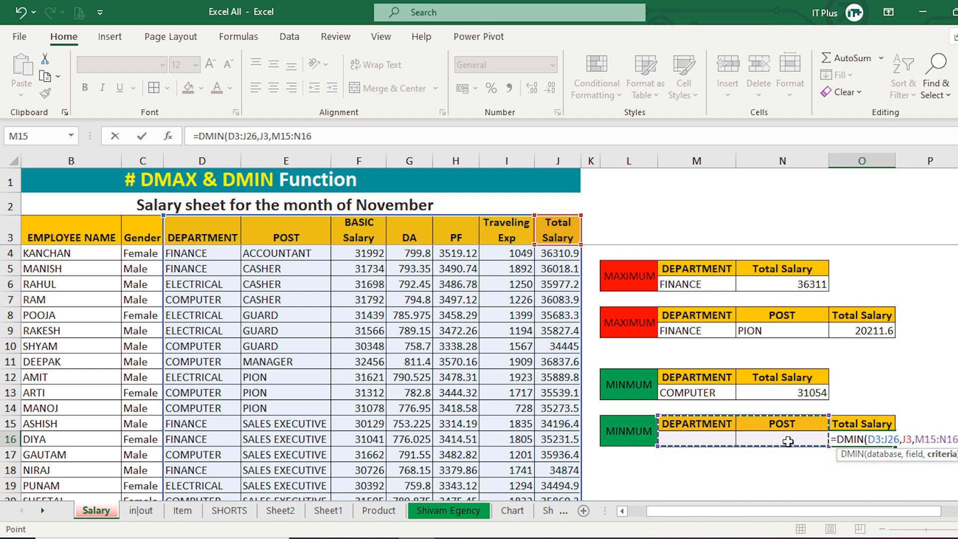
key("Return")
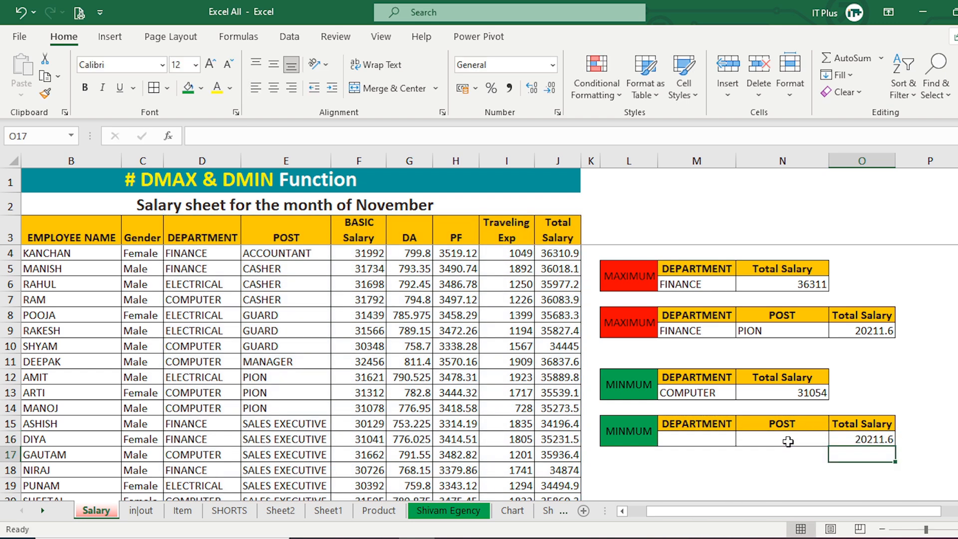
Enter ELECTRICAL in M16 as the second MINMUM table's department criterion.
left_click(692, 439)
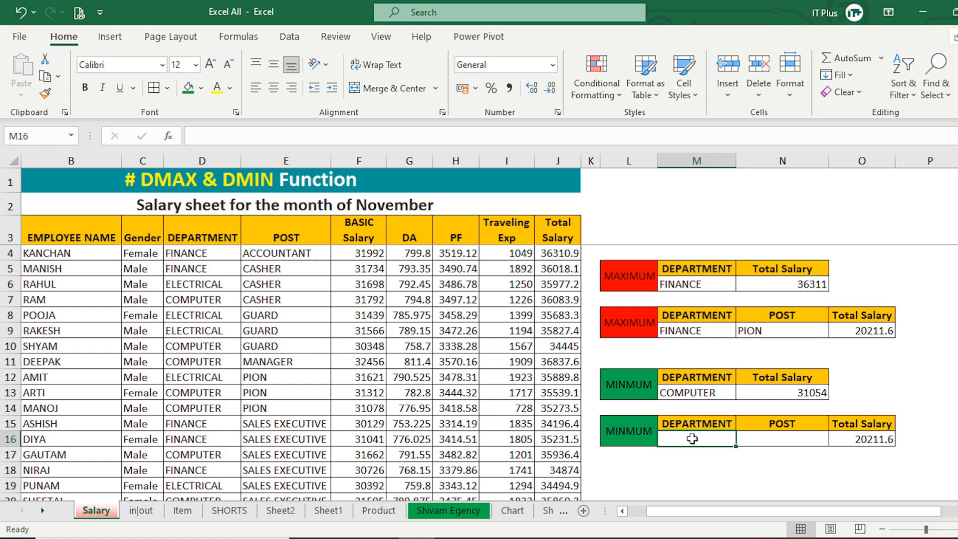
type("ELECTRICAL")
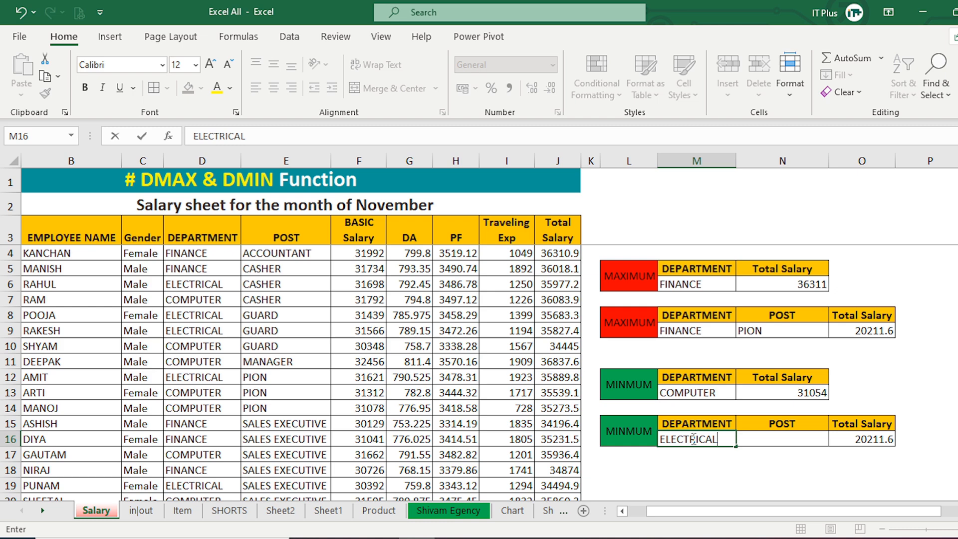
key("Return")
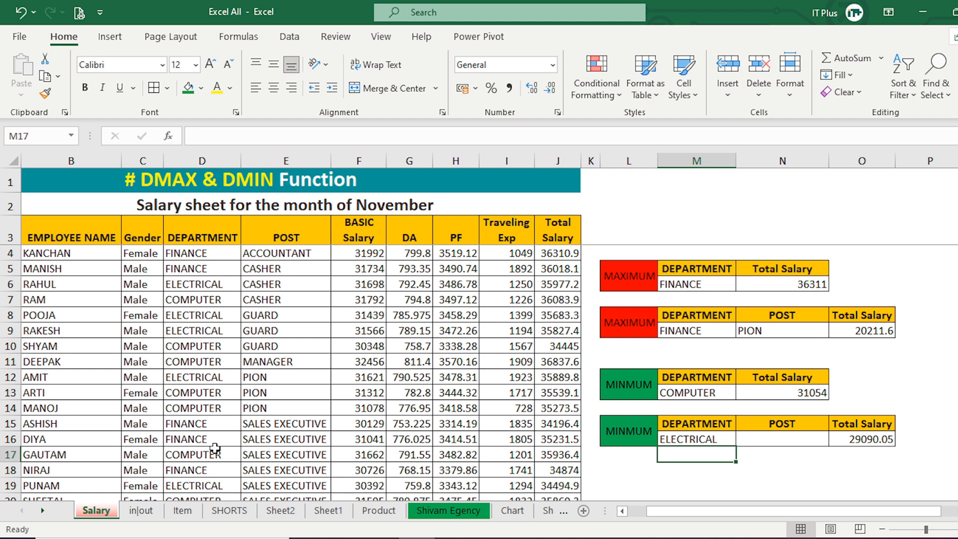
Copy SALES EXECUTIVE from the salary sheet's POST column into N16 as the second MINMUM table's post criterion.
left_click(280, 487)
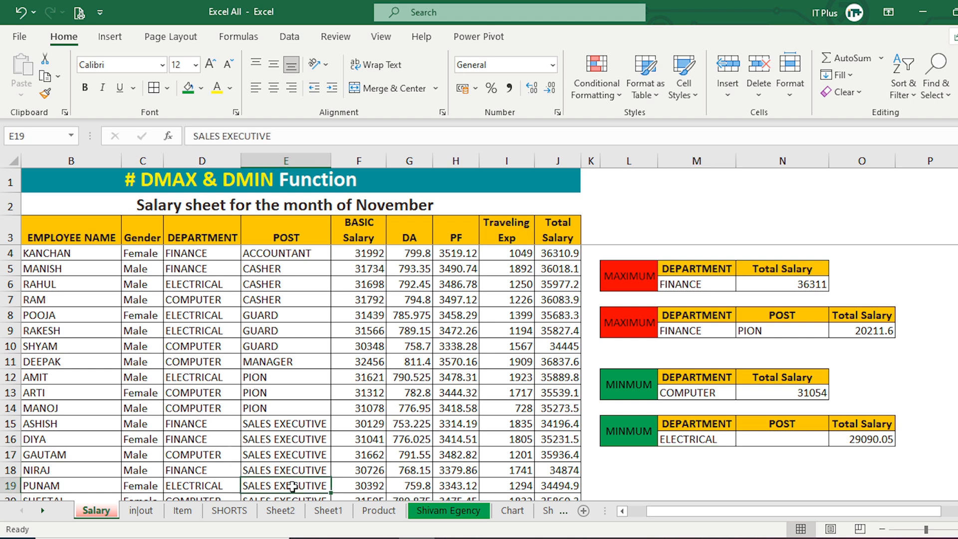
key("ctrl+c")
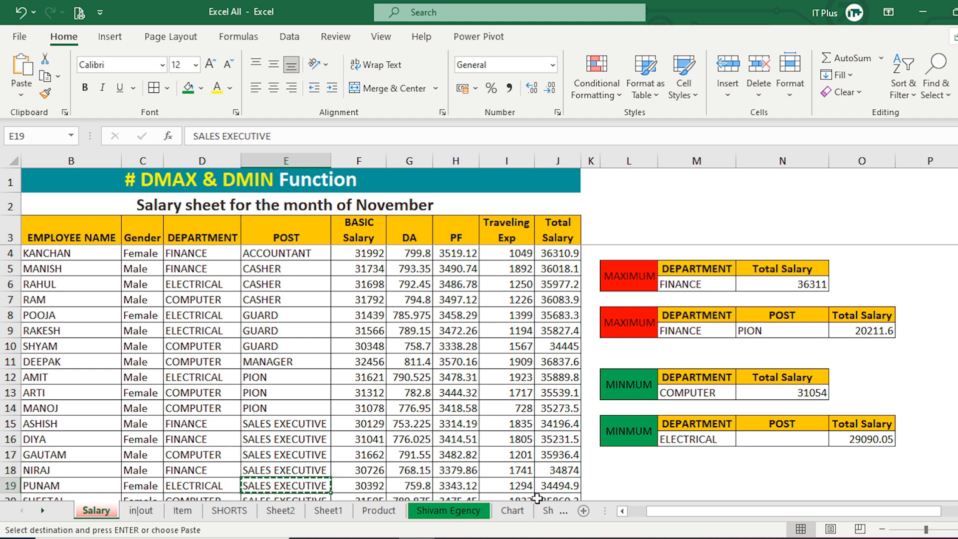
left_click(763, 439)
key("ctrl+v")
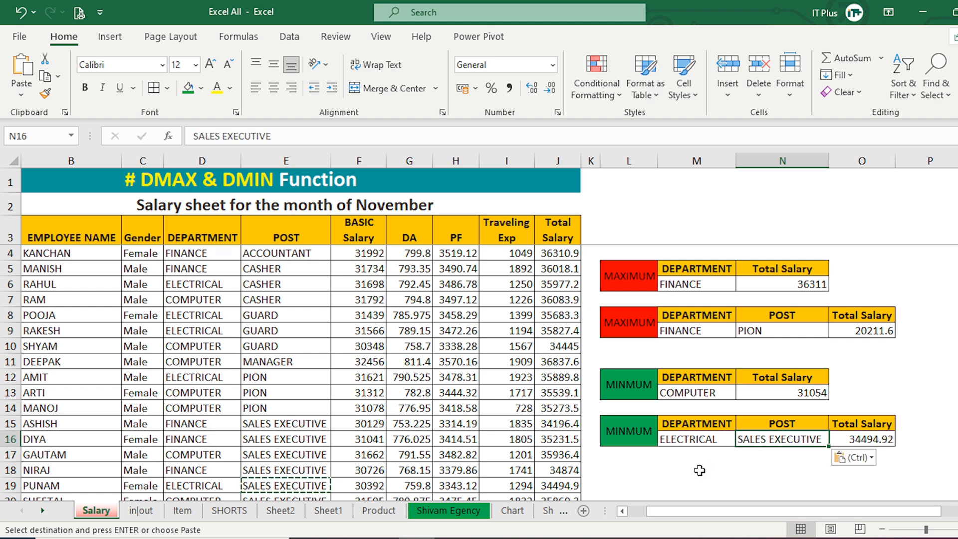
key("Escape")
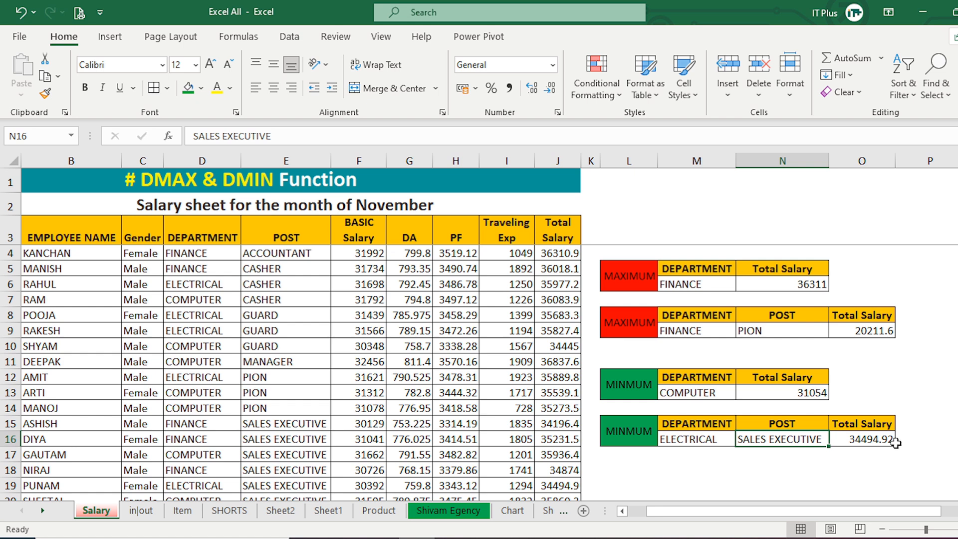
Review the criteria and total salary results of the MAXIMUM and MINMUM tables against the salary sheet.
left_click(625, 278)
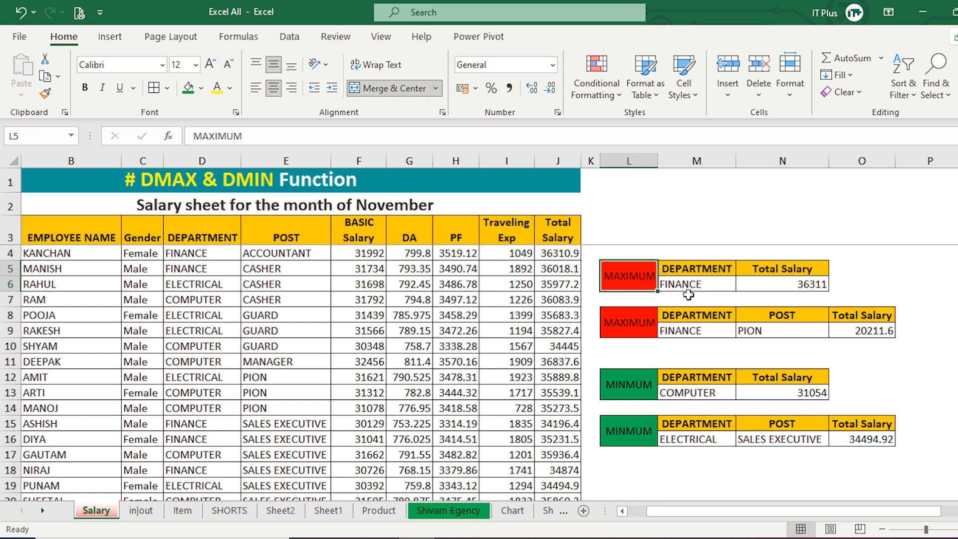
left_click(817, 287)
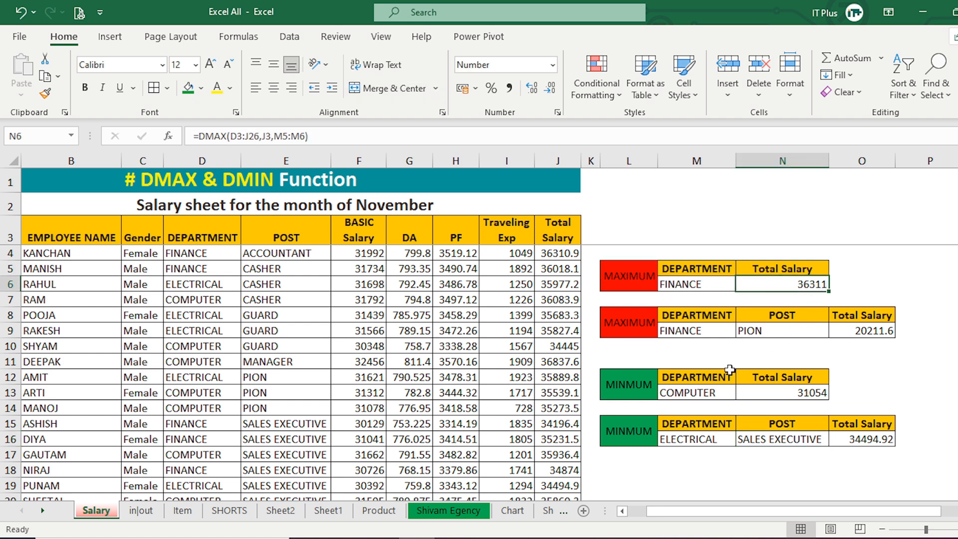
left_click(635, 334)
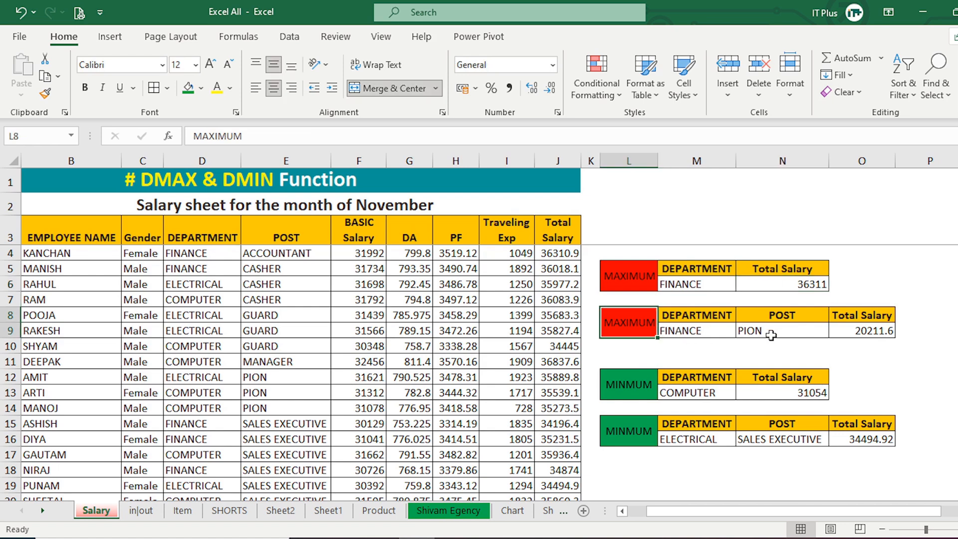
left_click(864, 344)
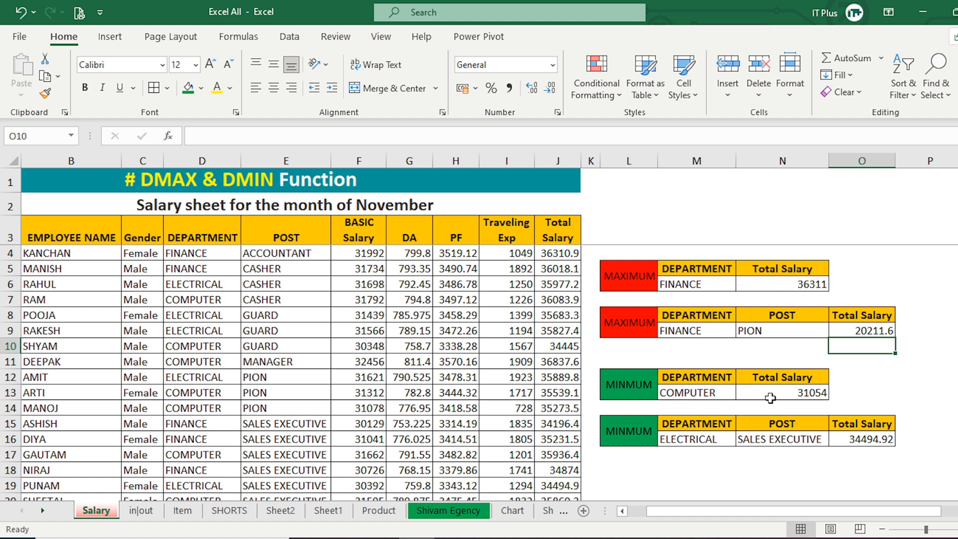
left_click(686, 393)
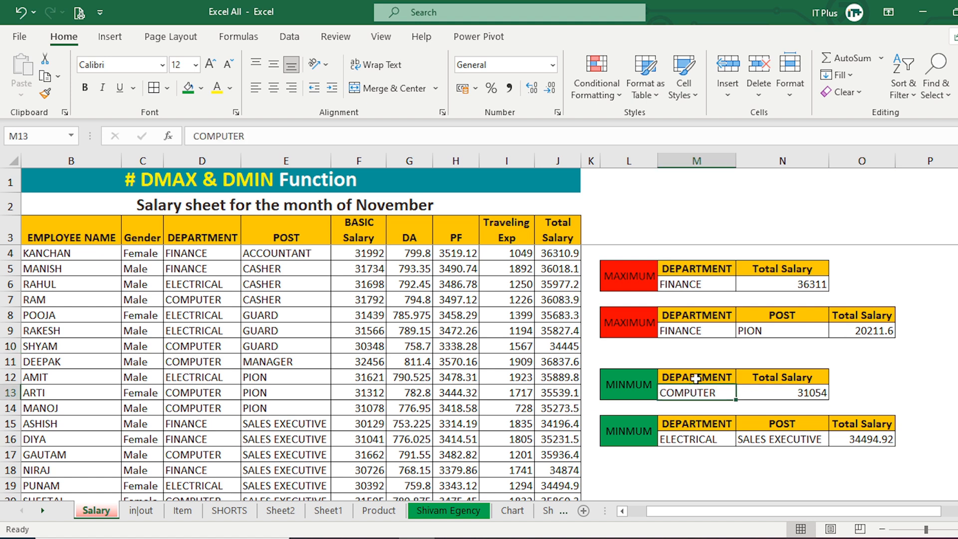
left_click(804, 394)
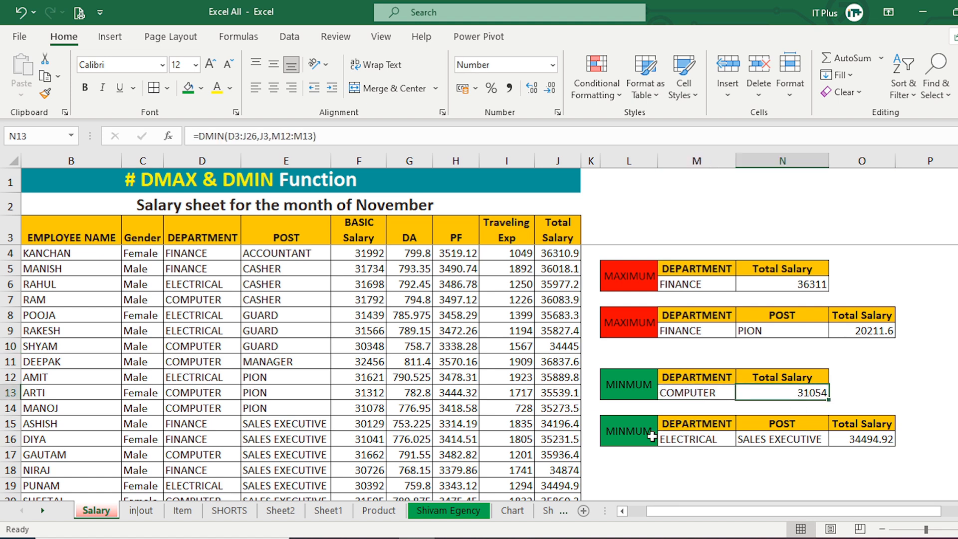
left_click(689, 442)
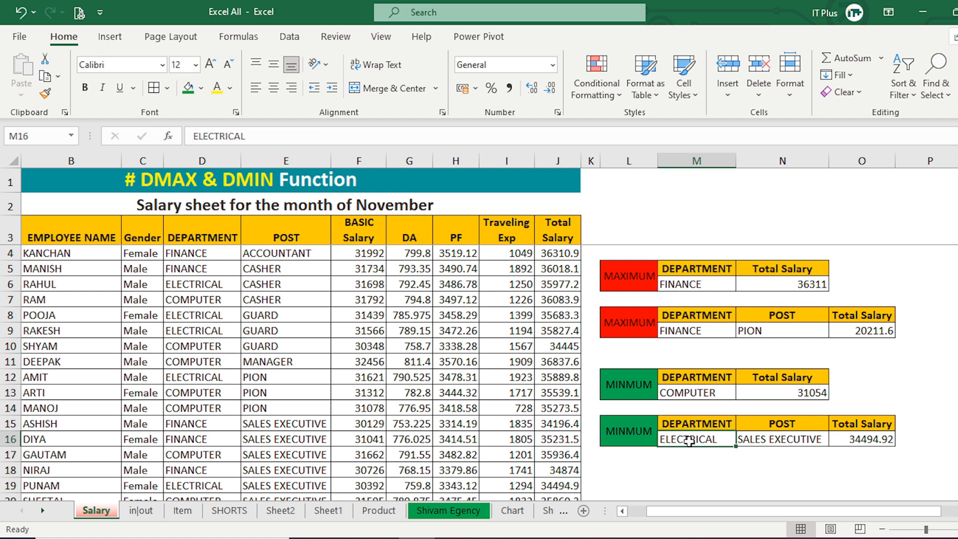
left_click(786, 443)
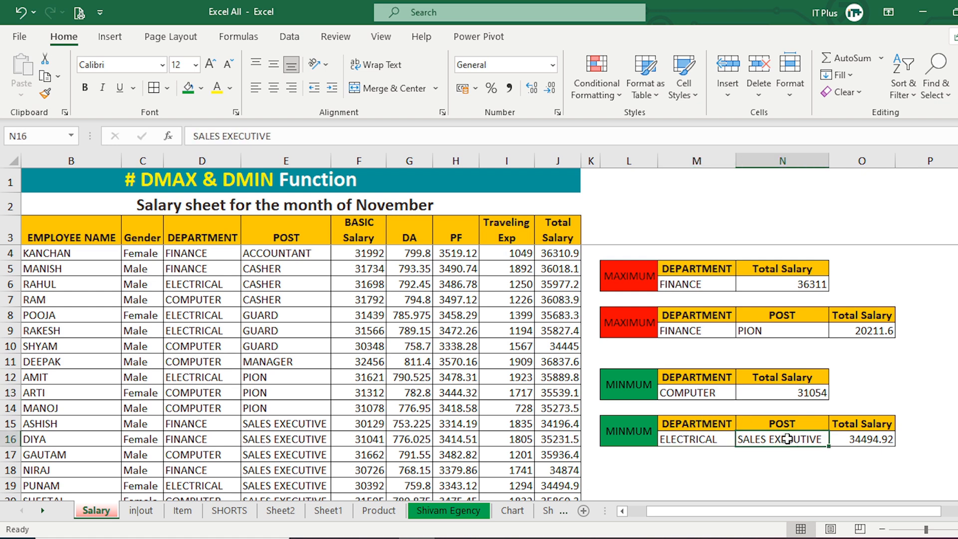
left_click(862, 443)
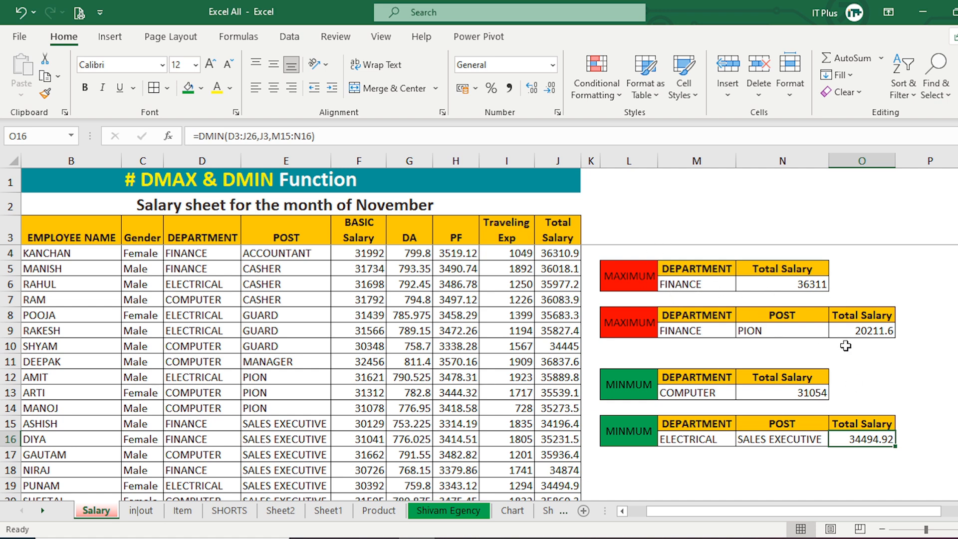
left_click_drag(186, 253, 379, 318)
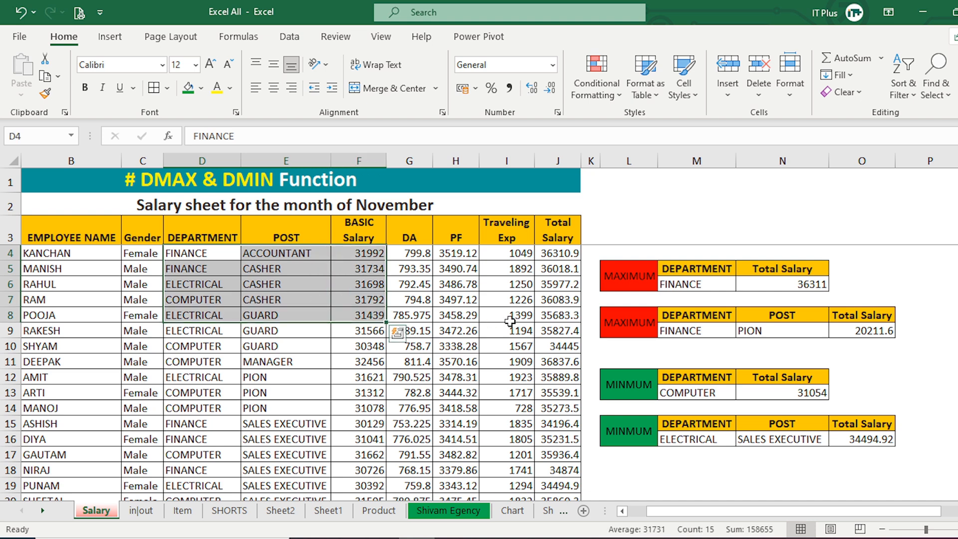